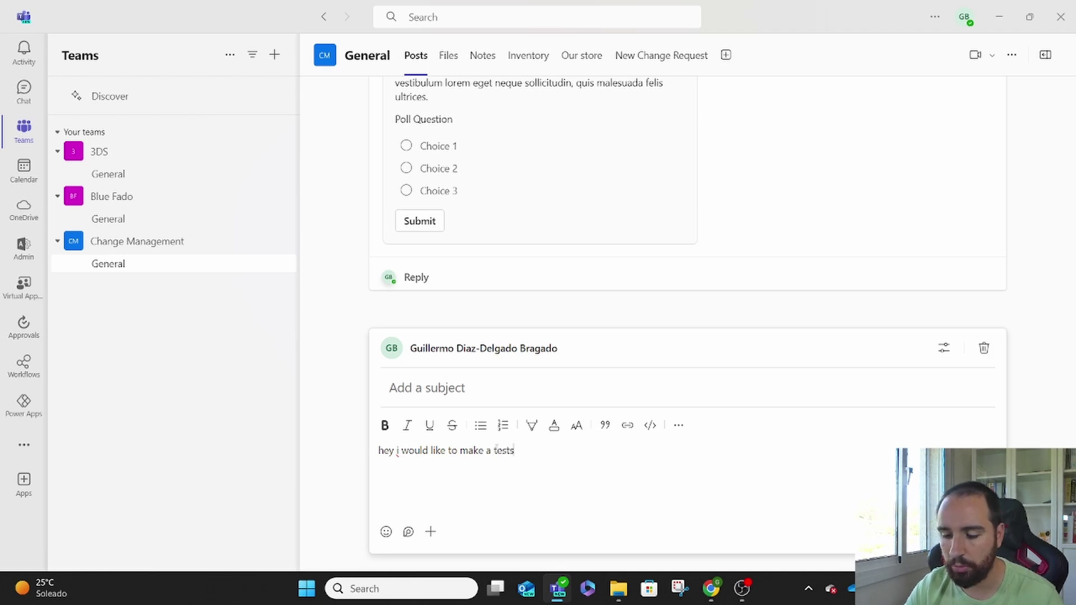
Finish the new post as "hey i would like to make some tests" and publish it in the Change Management team's General channel.
click(491, 451)
key(BackSpace)
text(some)
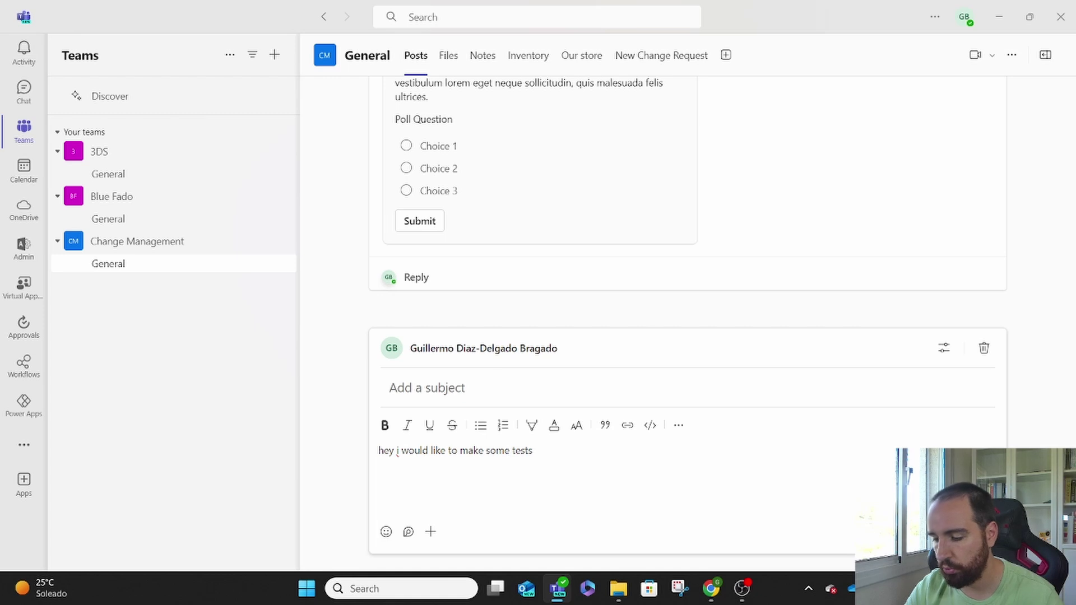
key(Return)
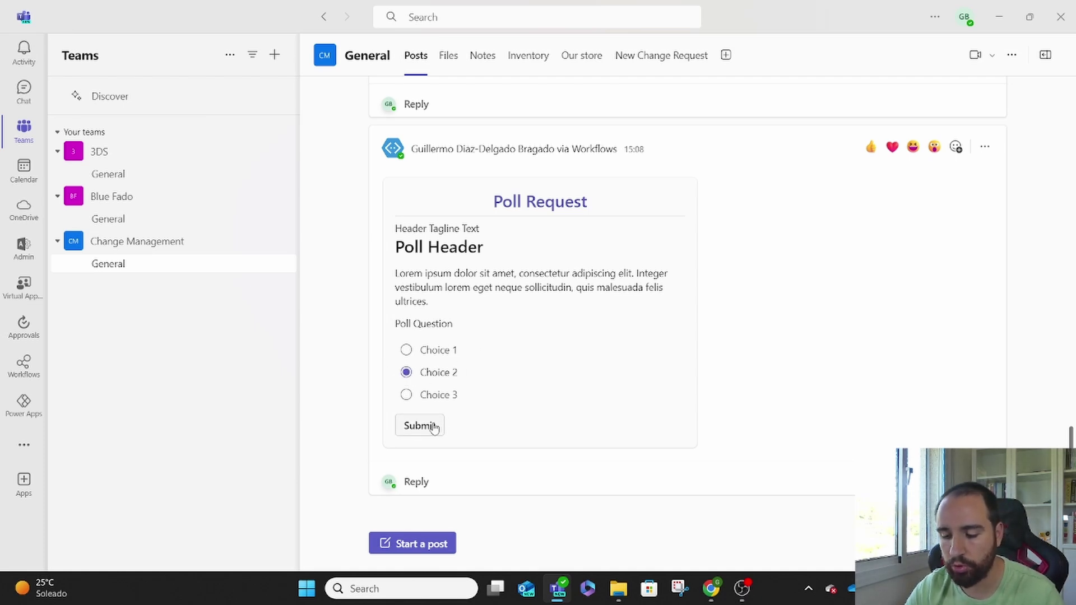
Submit the Poll Request card with Choice 2 and highlight the answer posted to the channel.
click(416, 427)
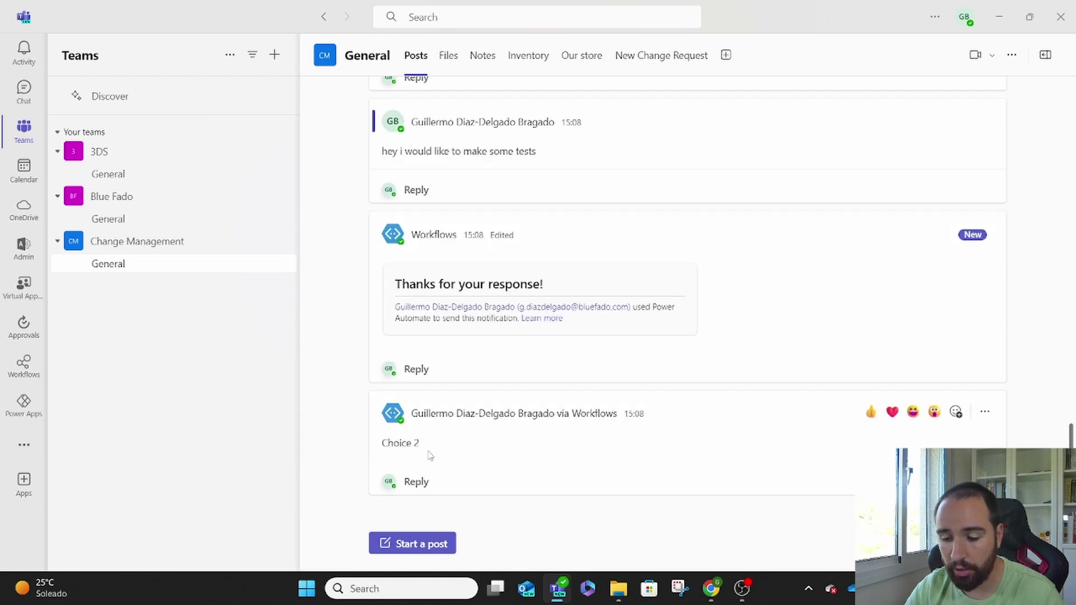
drag(428, 450, 371, 450)
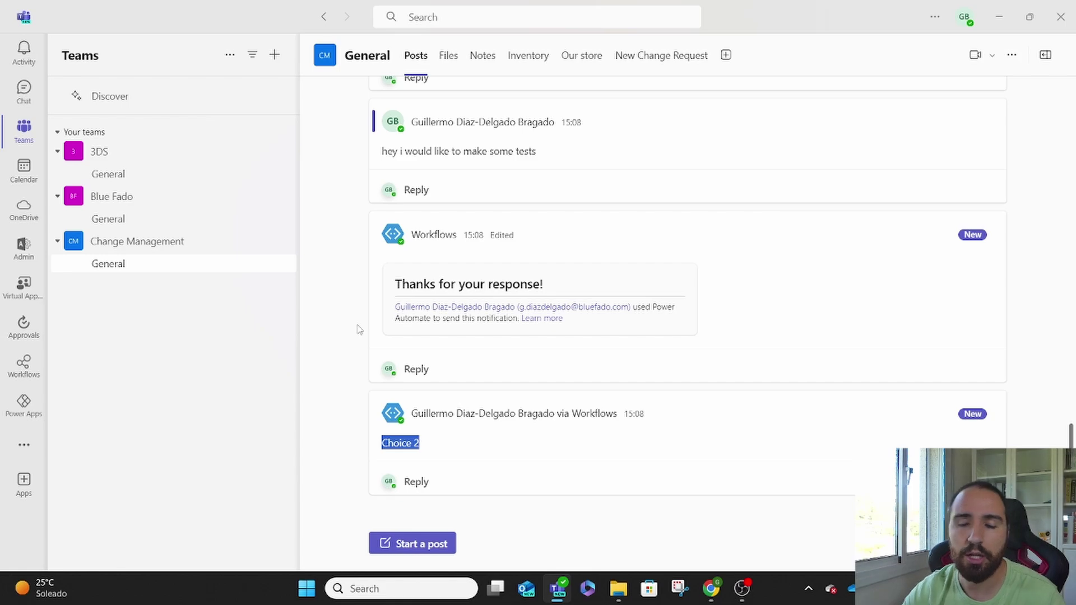
Switch to Power Automate and review the keyword, message type and channel parameters of the "When keywords are mentioned" trigger.
key(alt+Tab)
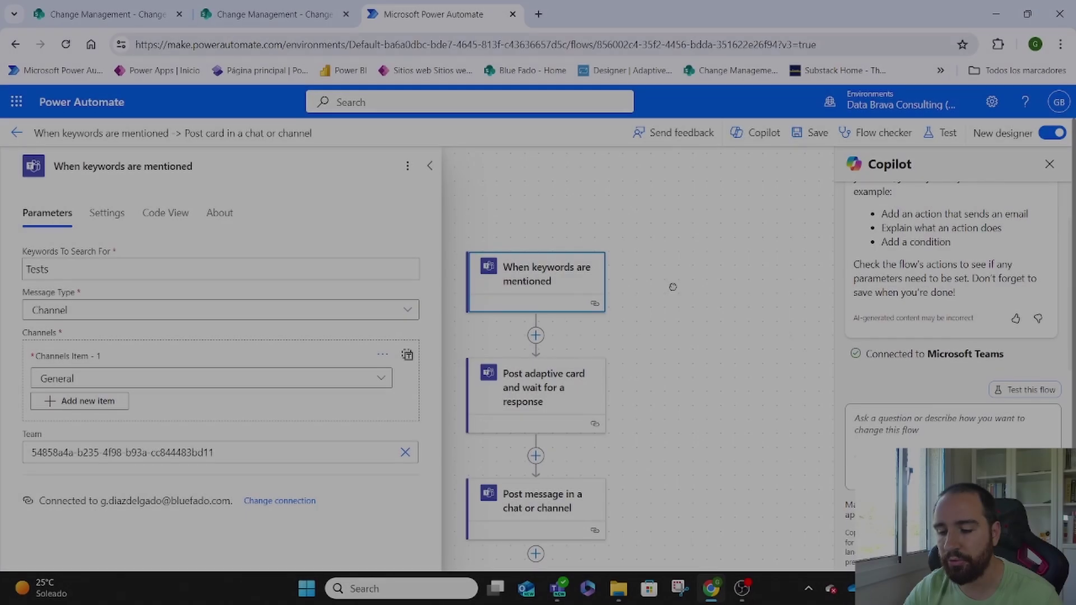
click(430, 172)
scroll(389, 204, down, 1)
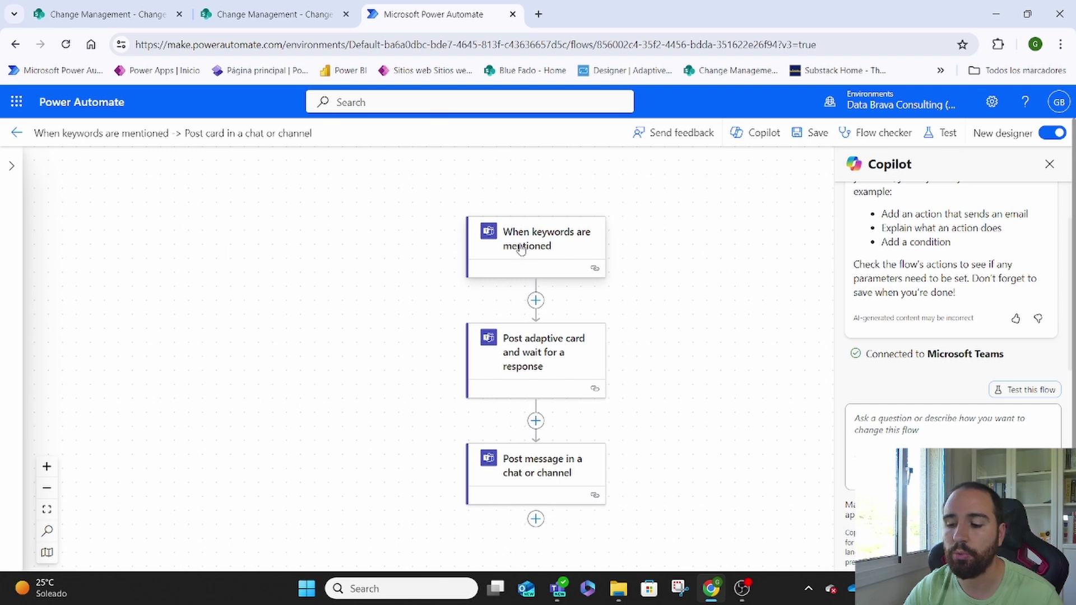
click(550, 248)
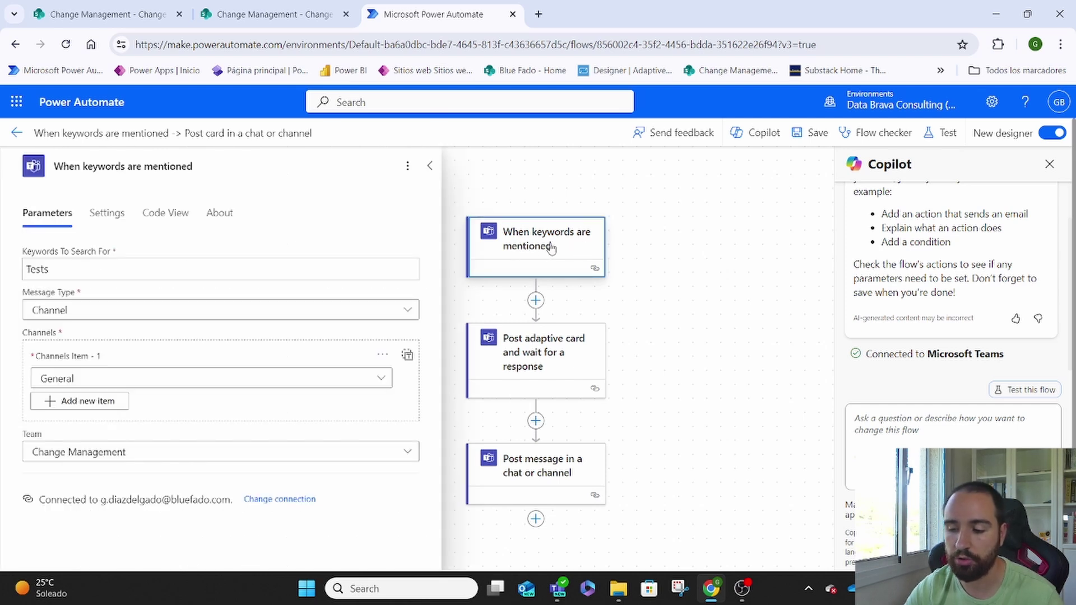
click(76, 268)
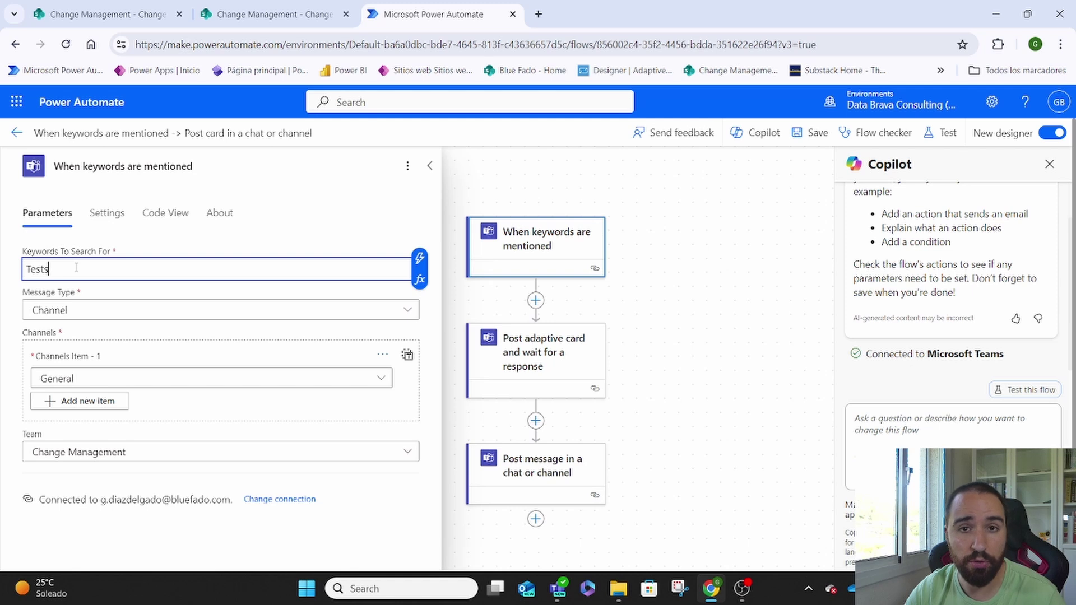
drag(65, 268, 16, 271)
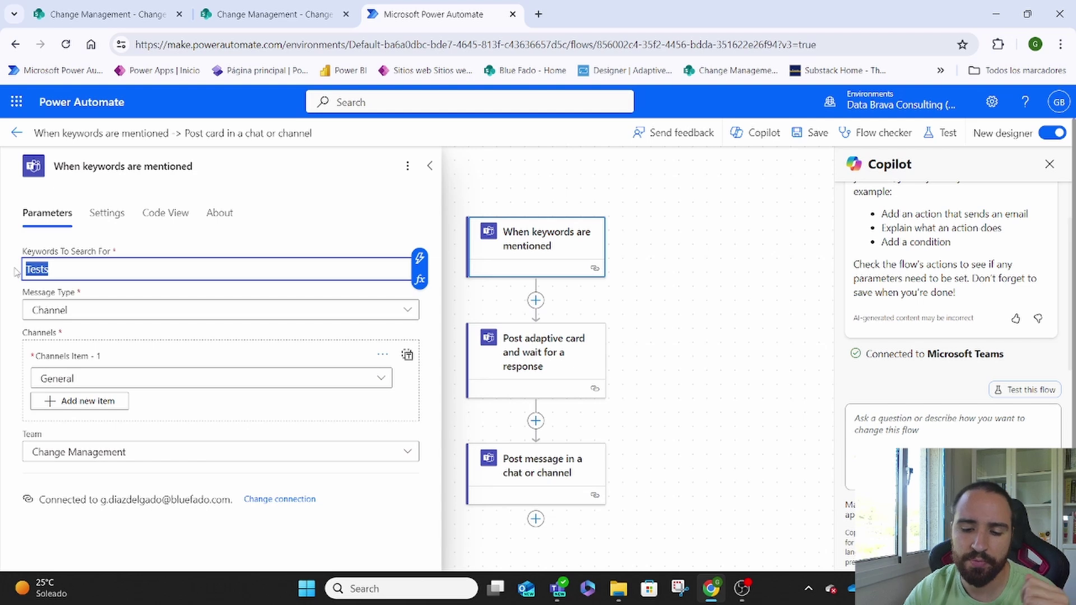
click(127, 308)
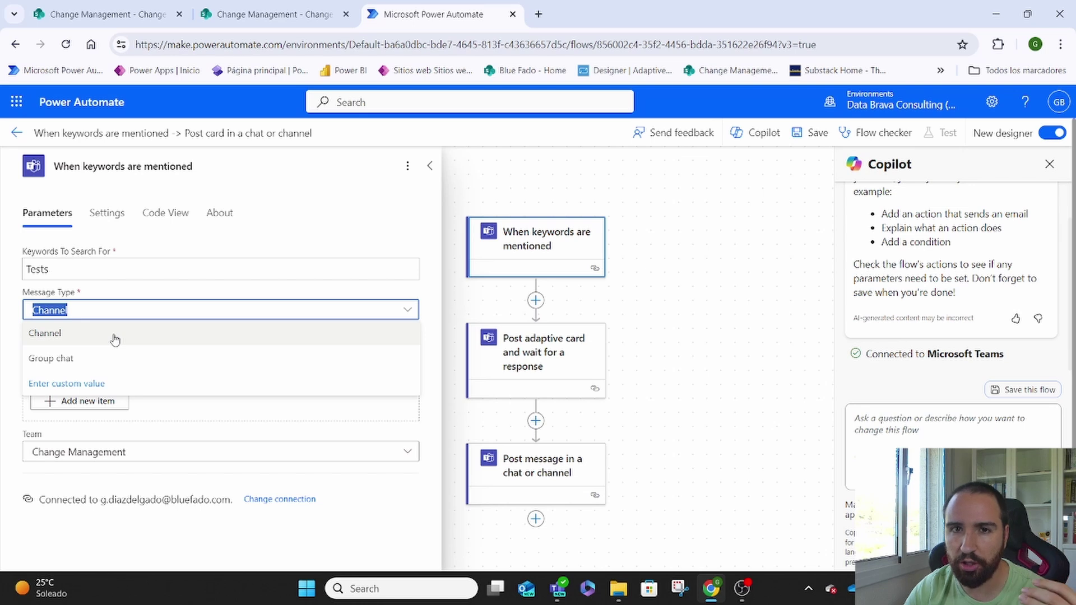
click(318, 241)
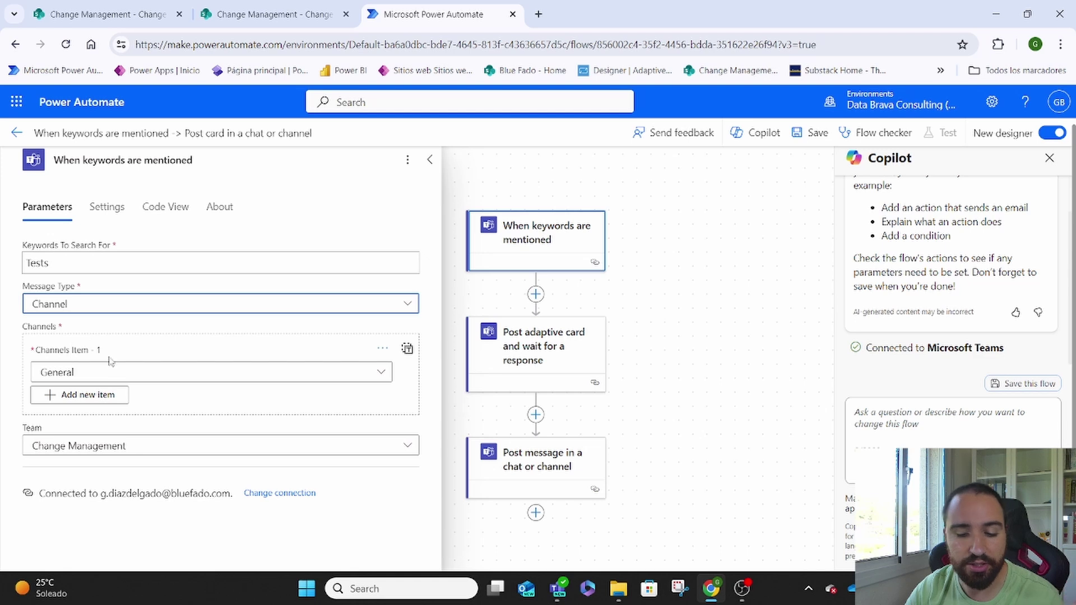
click(139, 380)
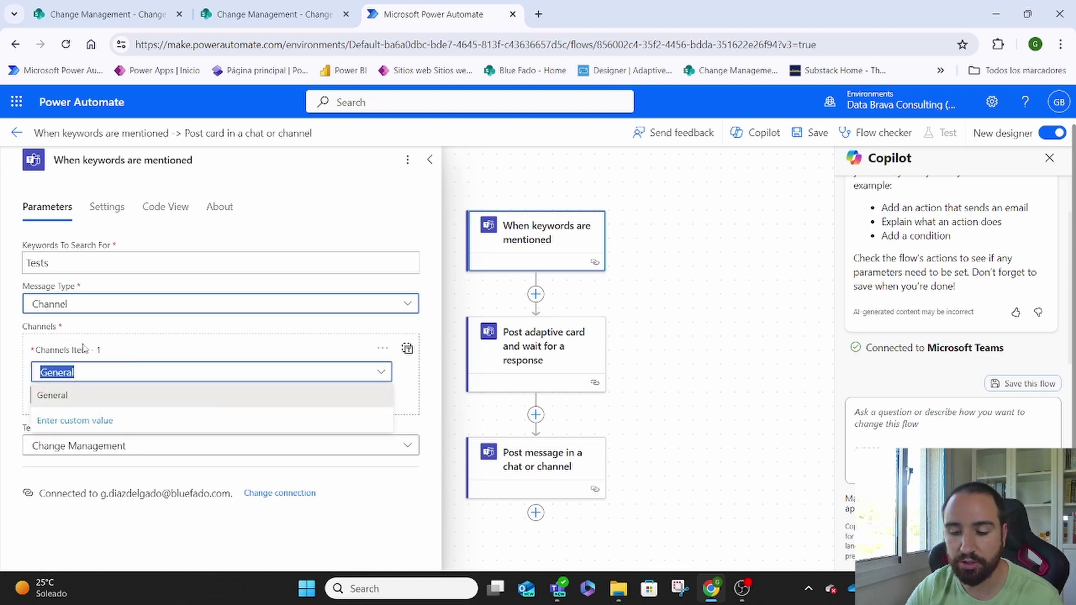
click(328, 224)
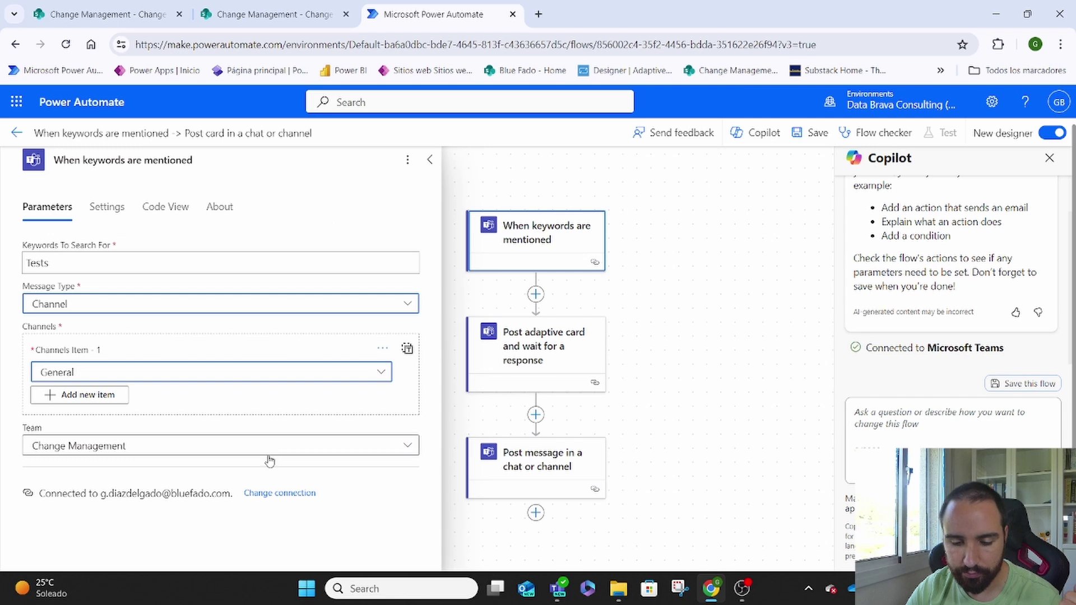
Examine the Post As and Post In options of the "Post adaptive card and wait for a response" action.
click(697, 290)
click(548, 350)
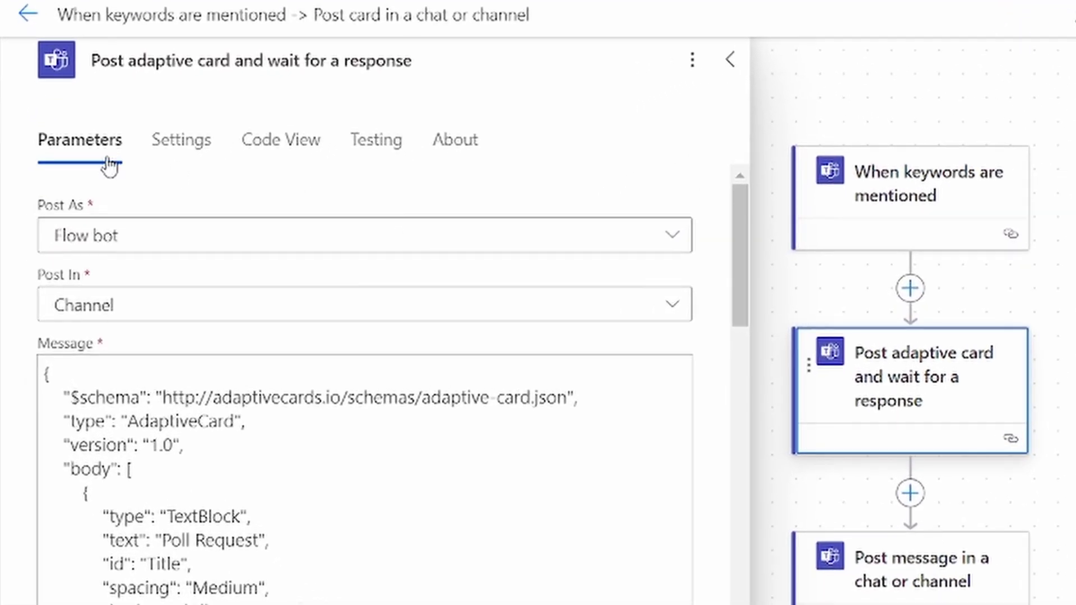
click(224, 241)
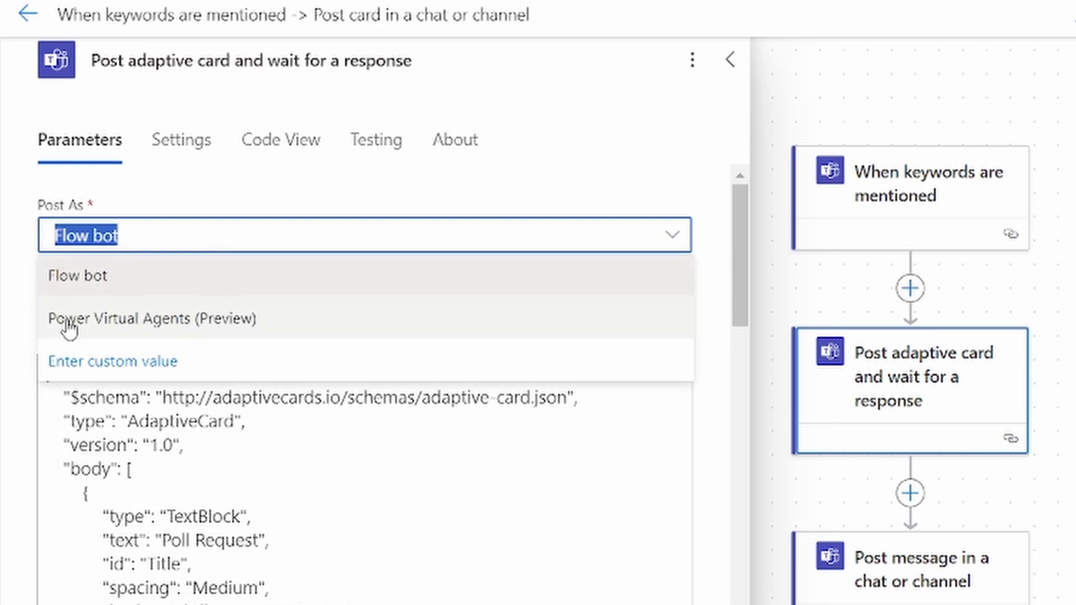
click(369, 192)
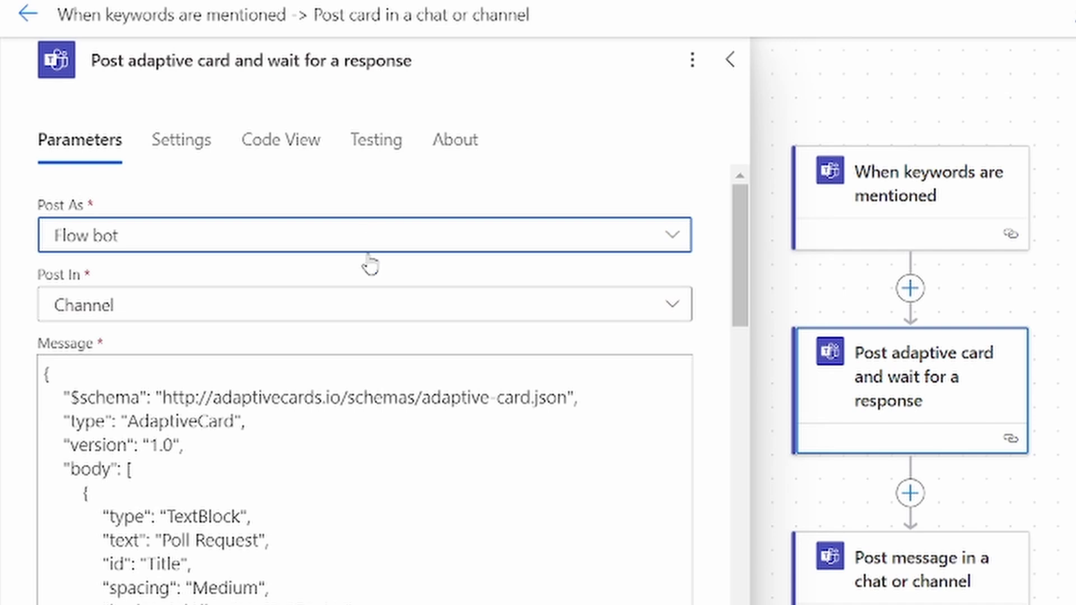
click(361, 304)
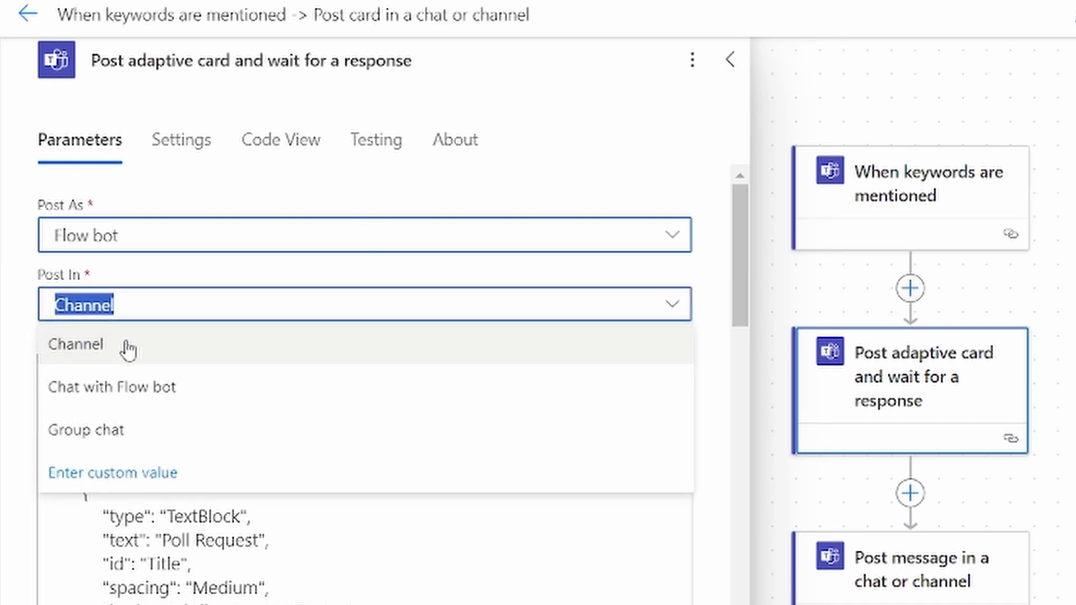
click(361, 182)
Read through the adaptive card action's JSON message, its team, channel and update message, and highlight the card code.
scroll(461, 252, down, 5)
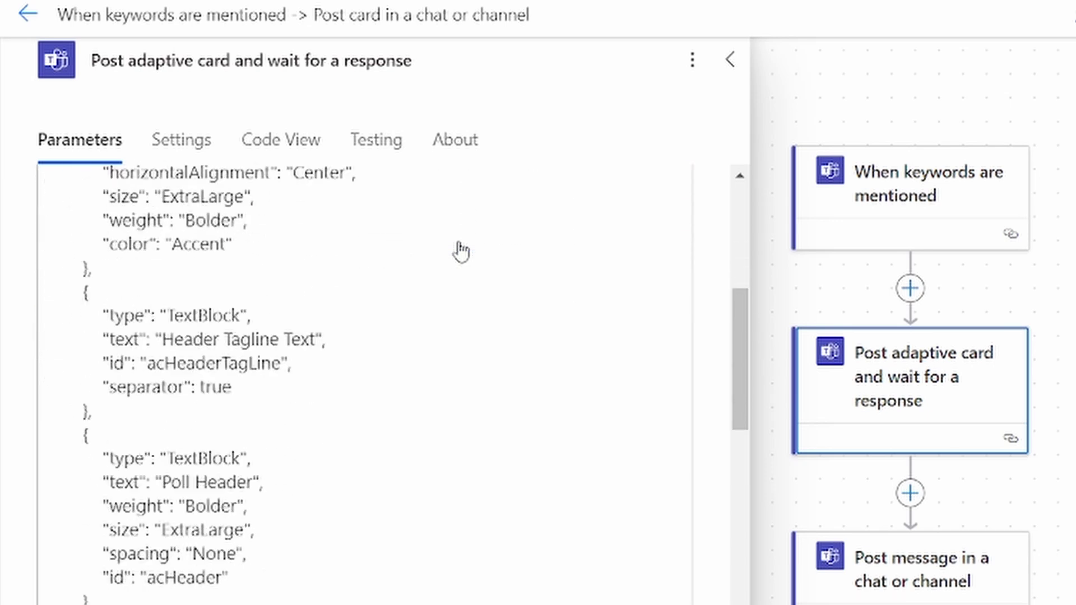
scroll(461, 252, down, 10)
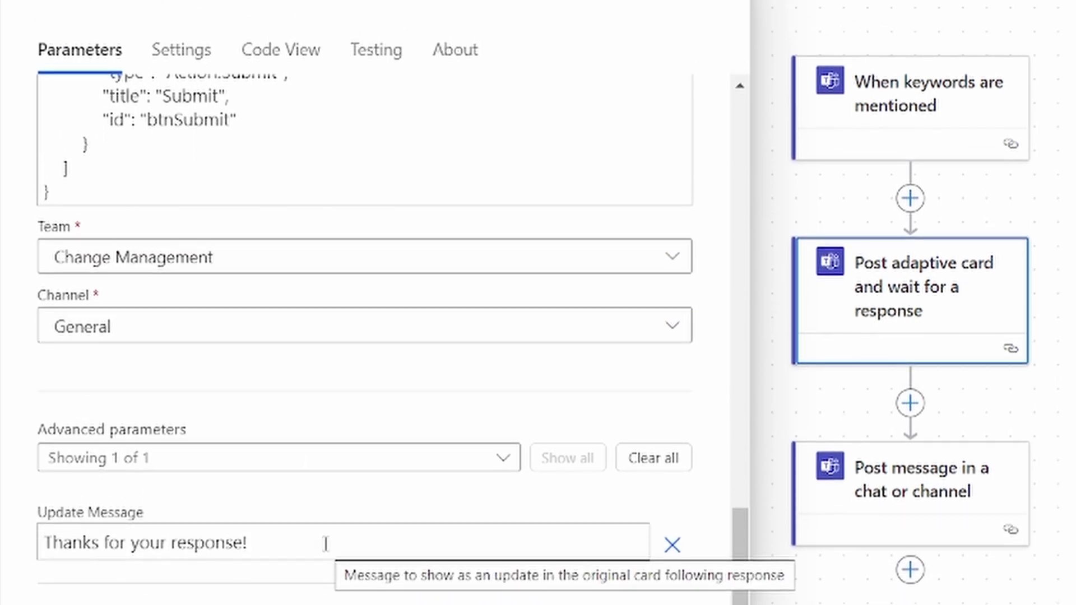
scroll(325, 497, up, 5)
scroll(325, 559, up, 15)
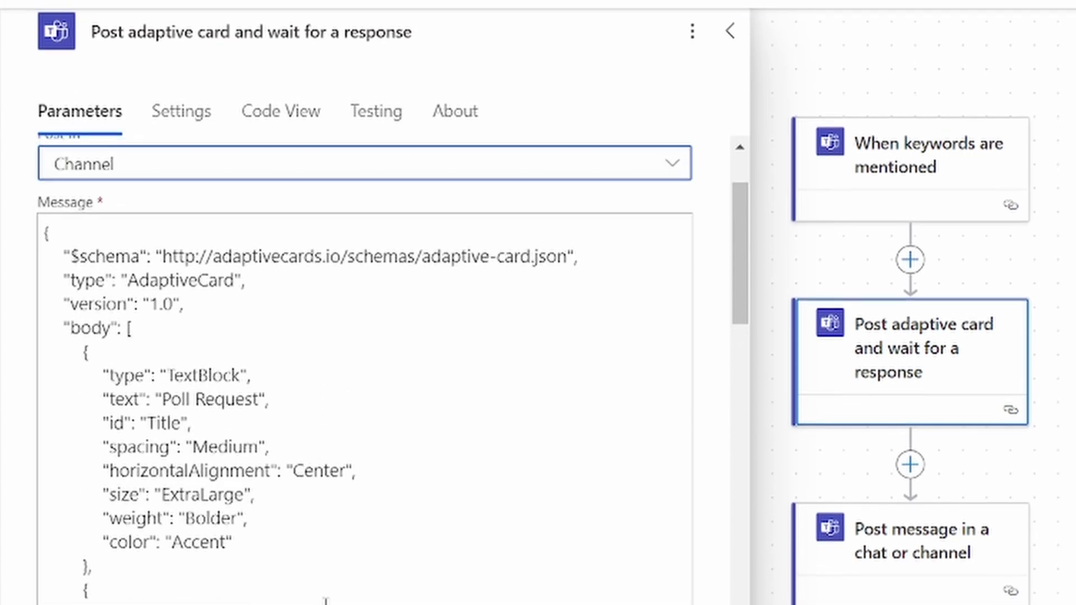
drag(45, 361, 313, 555)
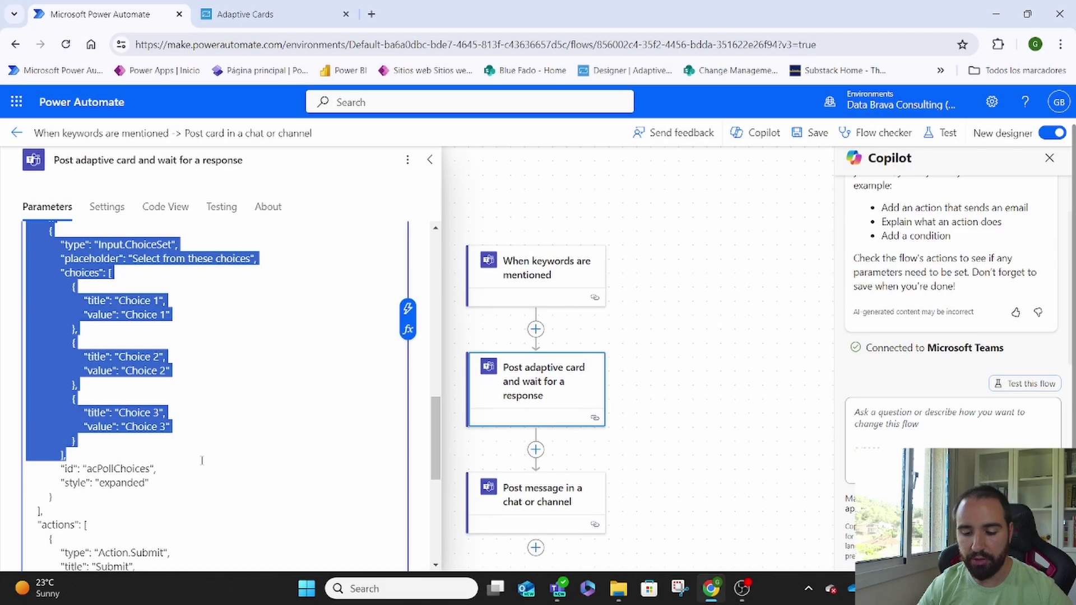
drag(202, 460, 200, 538)
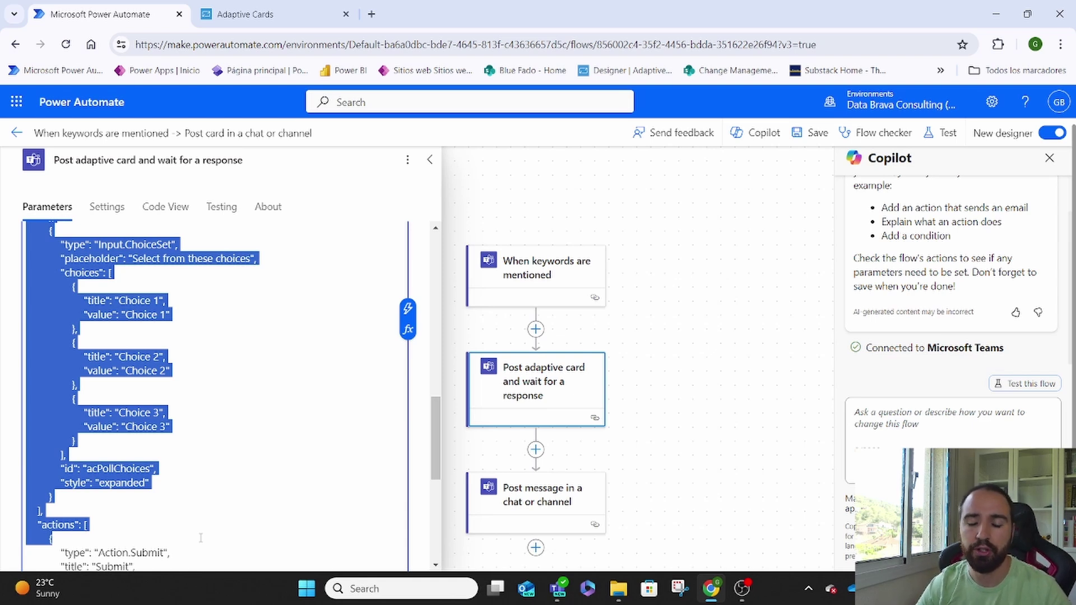
scroll(246, 412, down, 3)
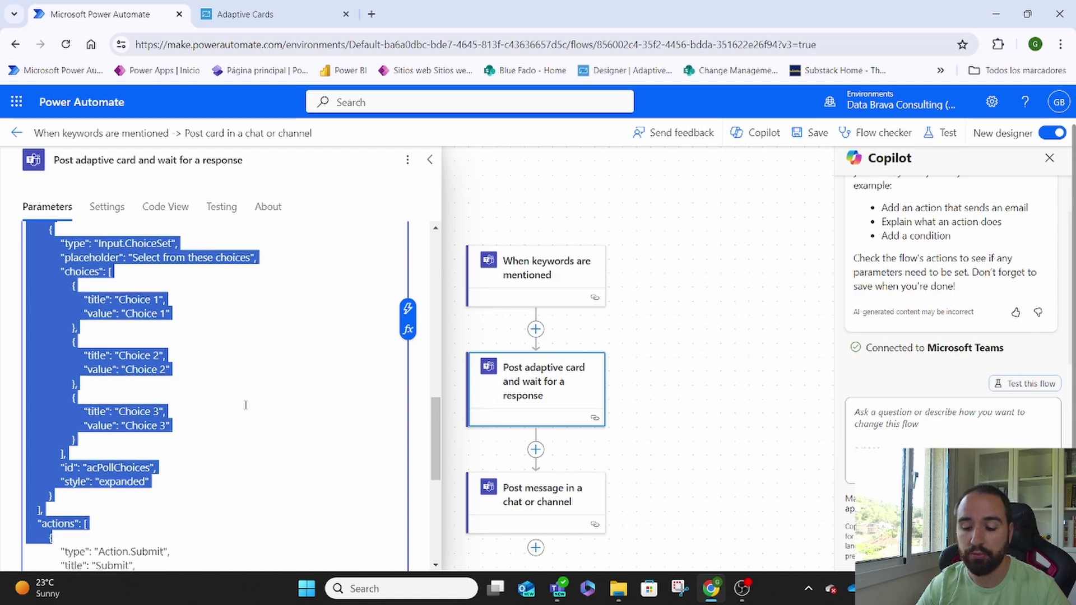
scroll(248, 330, up, 2)
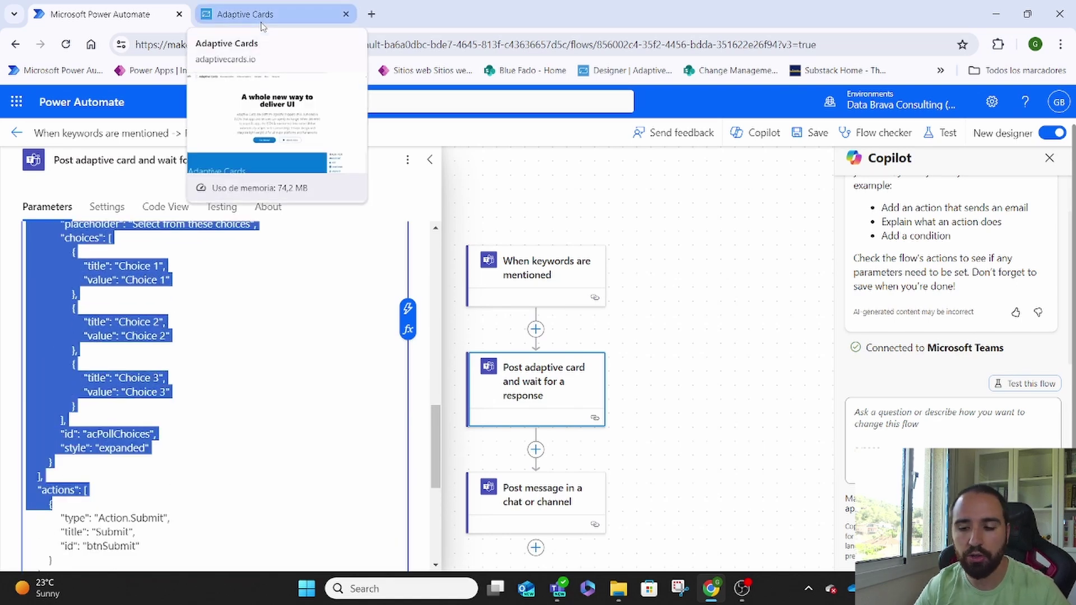
Switch to the Adaptive Cards website and open its Designer.
click(244, 10)
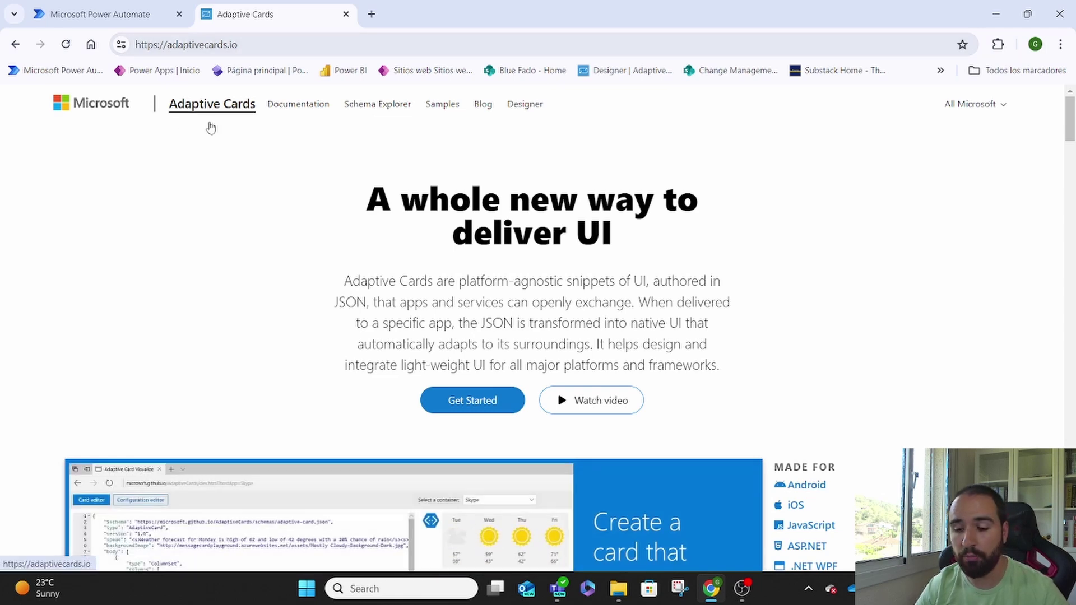
click(531, 106)
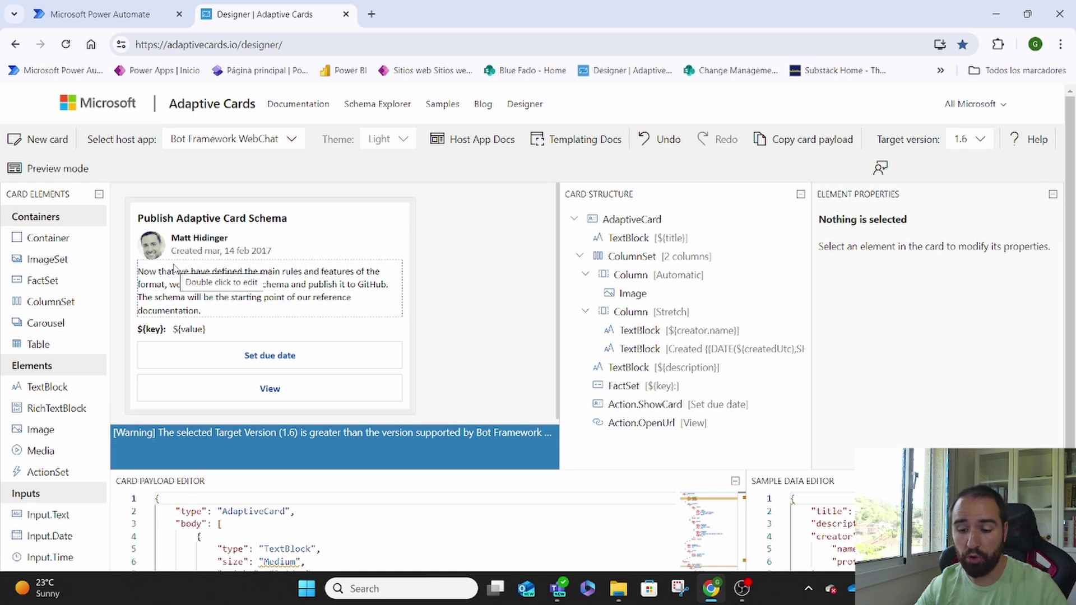
Try a Container below the creation date in the sample card, and delete it together with the creator details ColumnSet.
drag(48, 238, 284, 257)
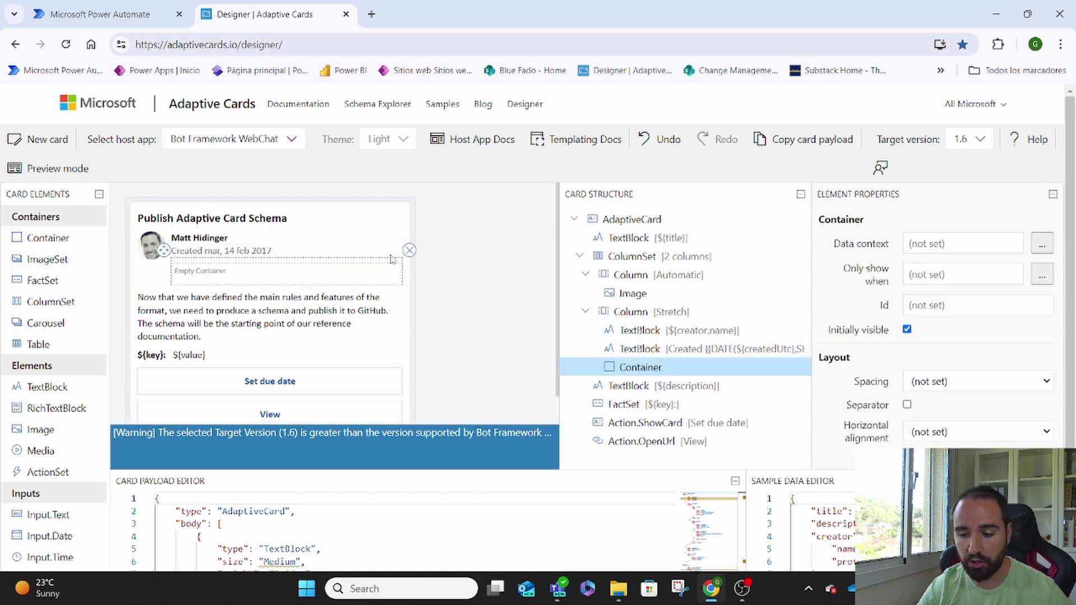
click(410, 250)
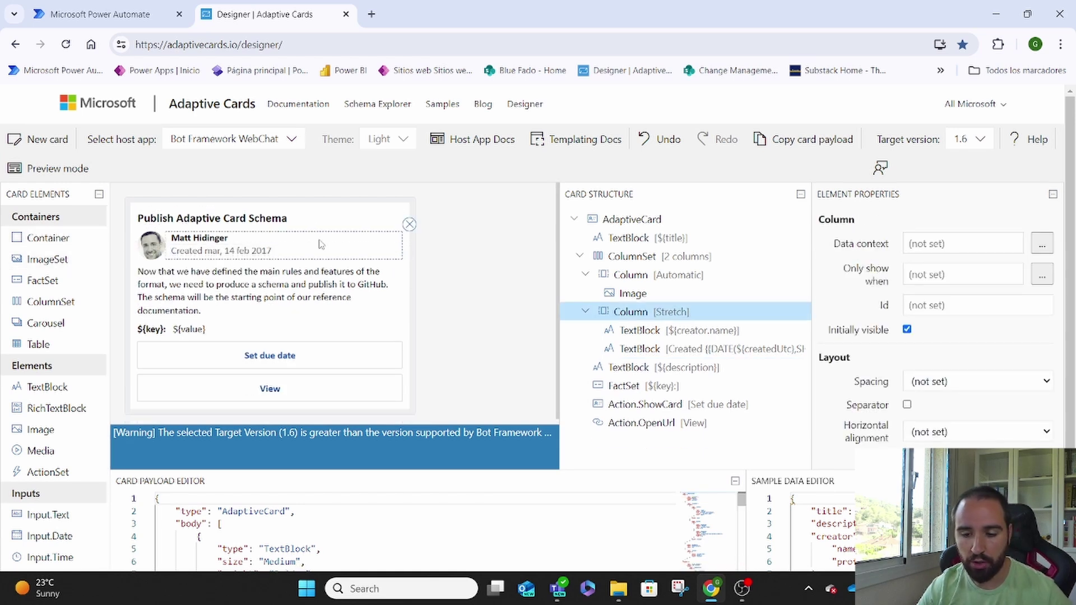
click(409, 221)
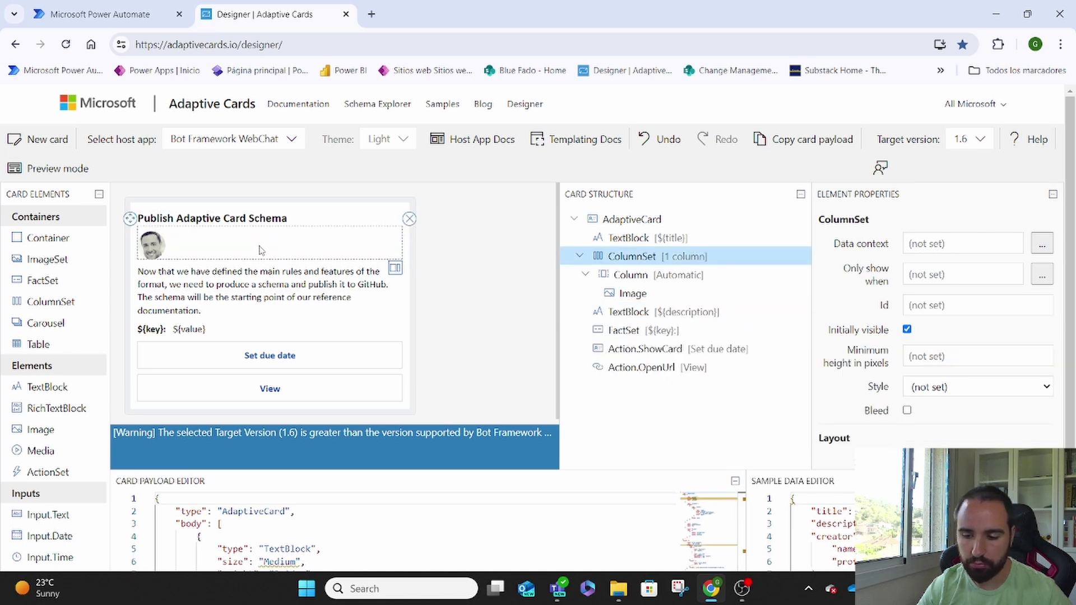
click(409, 218)
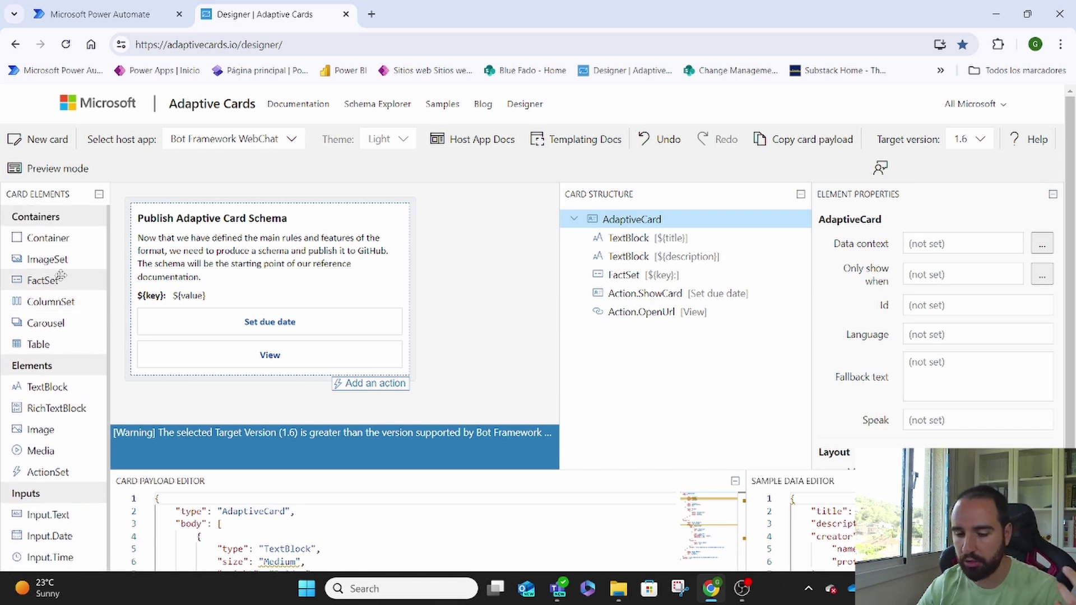
Look over the available card elements and set the host app to Microsoft Teams.
scroll(45, 313, down, 1)
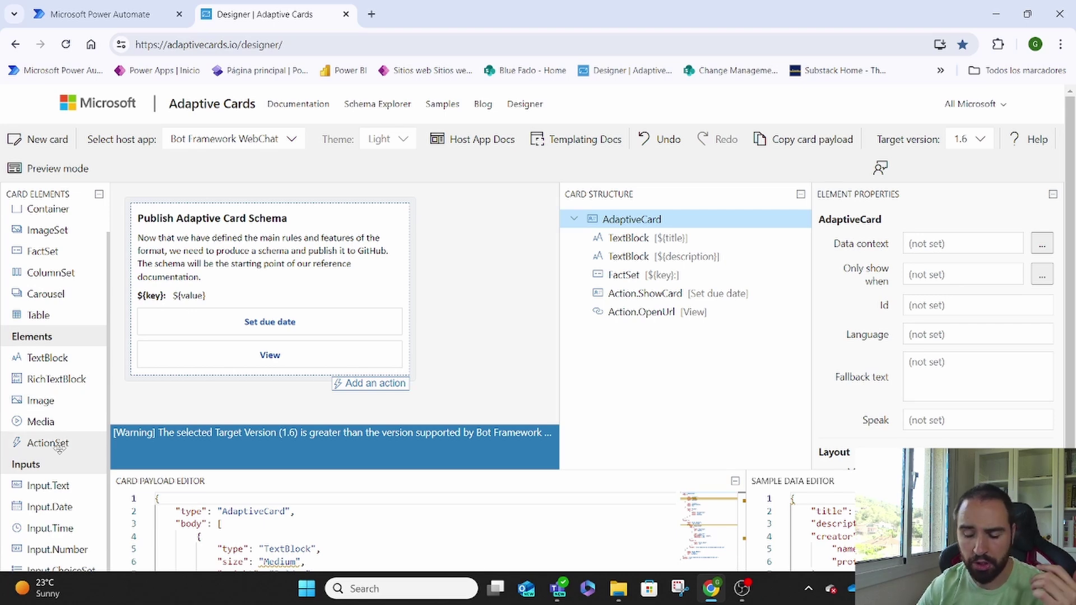
scroll(59, 448, down, 1)
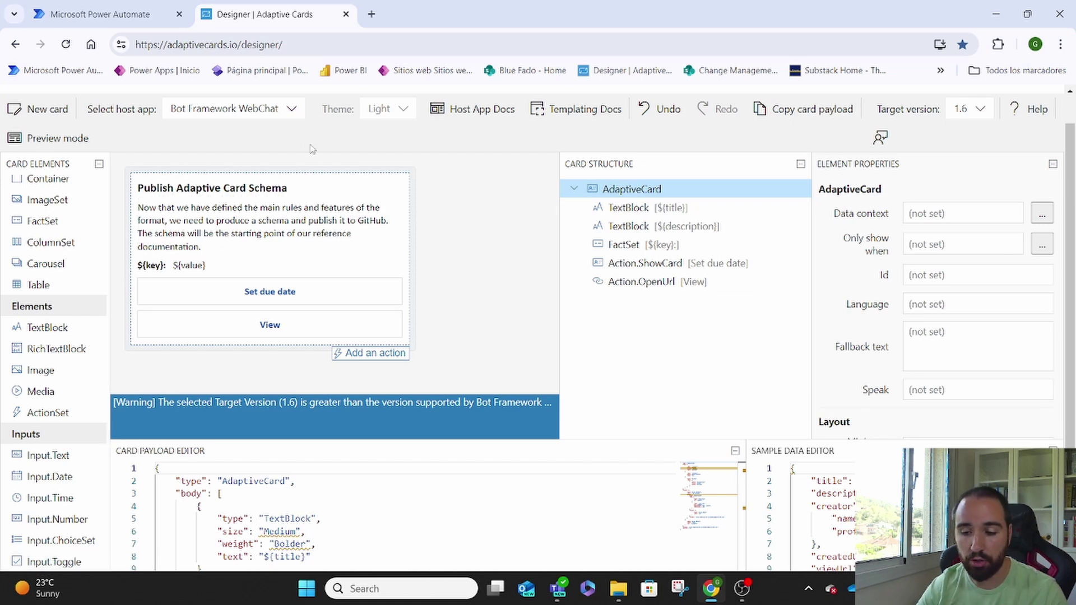
click(291, 112)
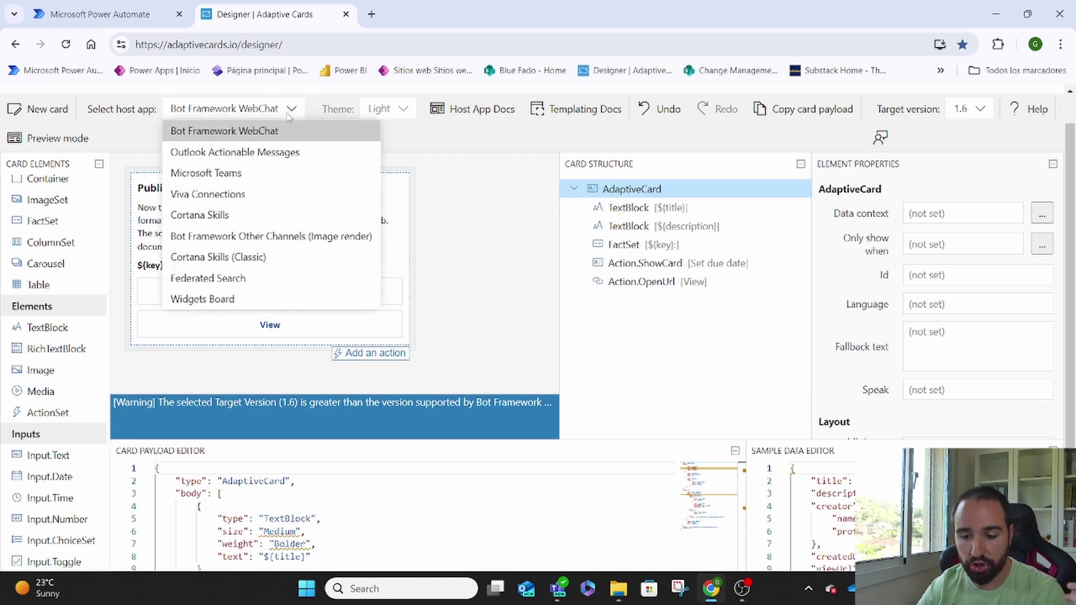
click(207, 171)
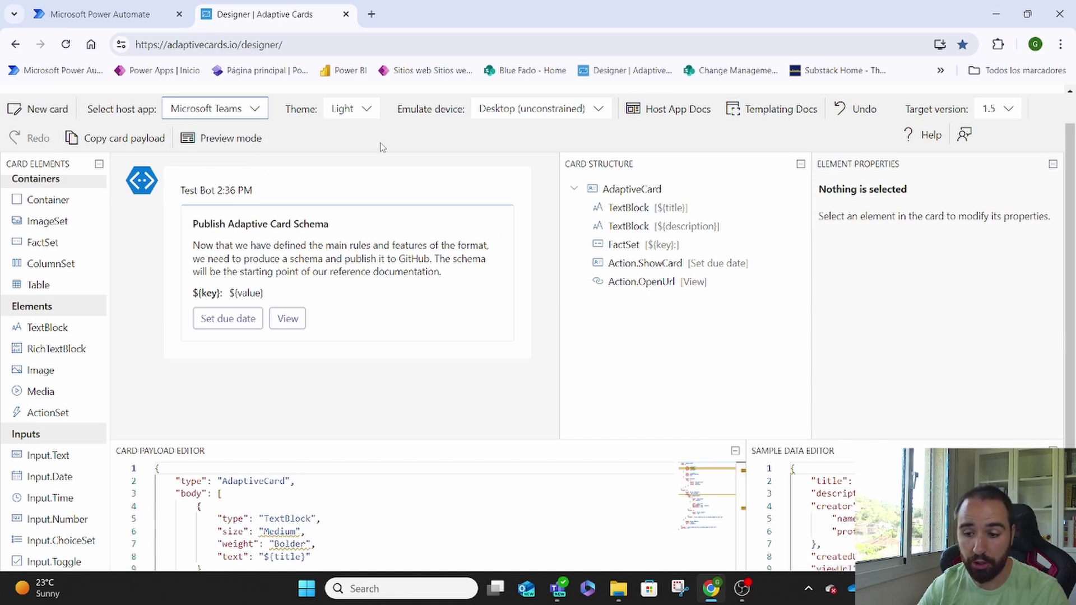
Set the card preview's theme to Dark, try the Large mobile (414px) device, and set the emulated device to Large tablet (1024px).
click(367, 108)
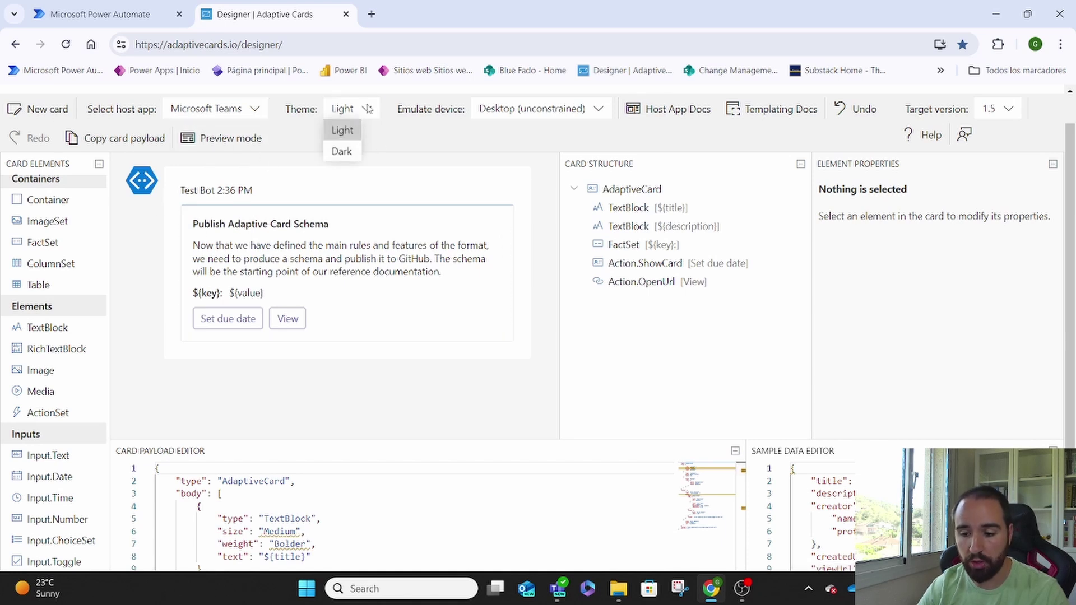
click(344, 151)
click(575, 115)
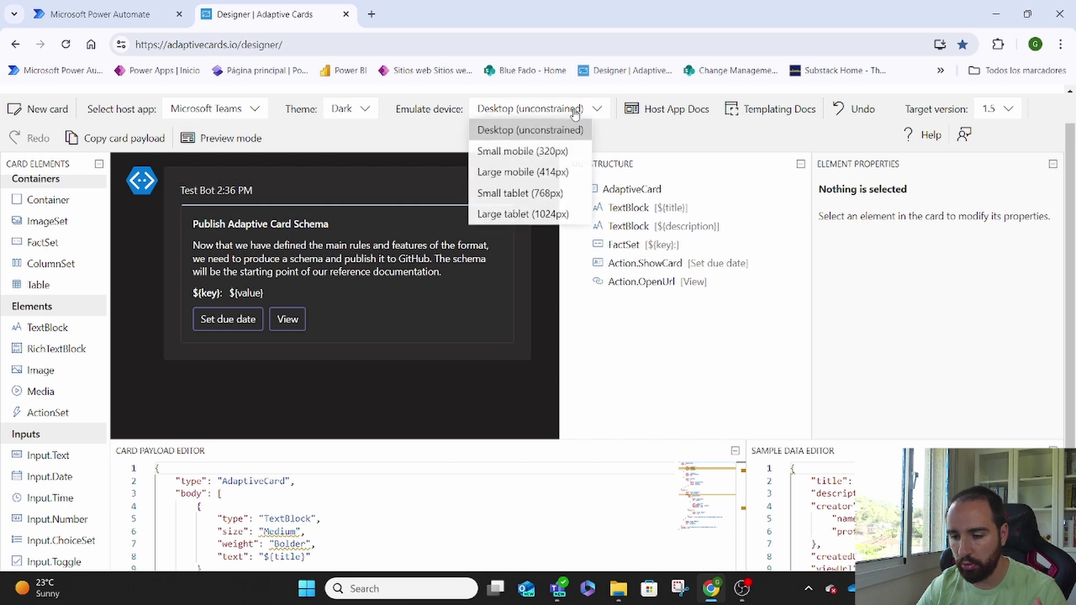
click(512, 178)
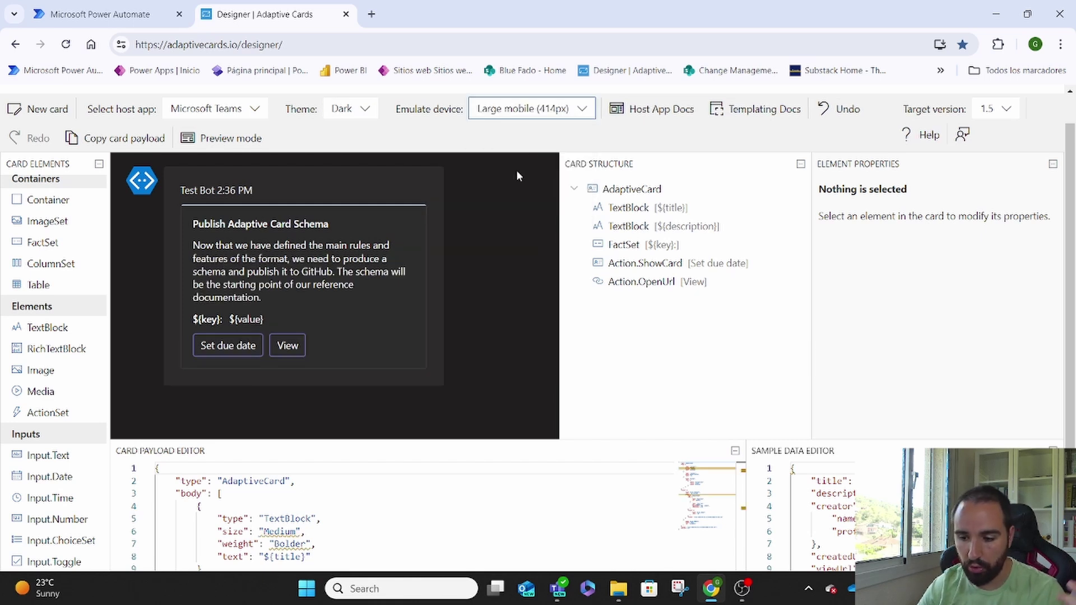
click(579, 114)
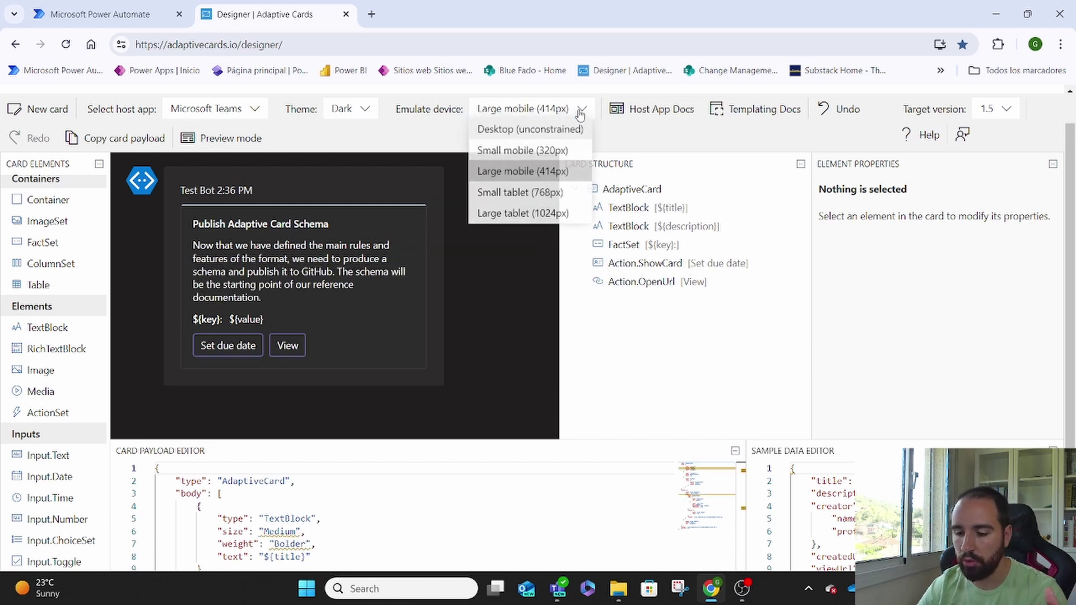
click(524, 213)
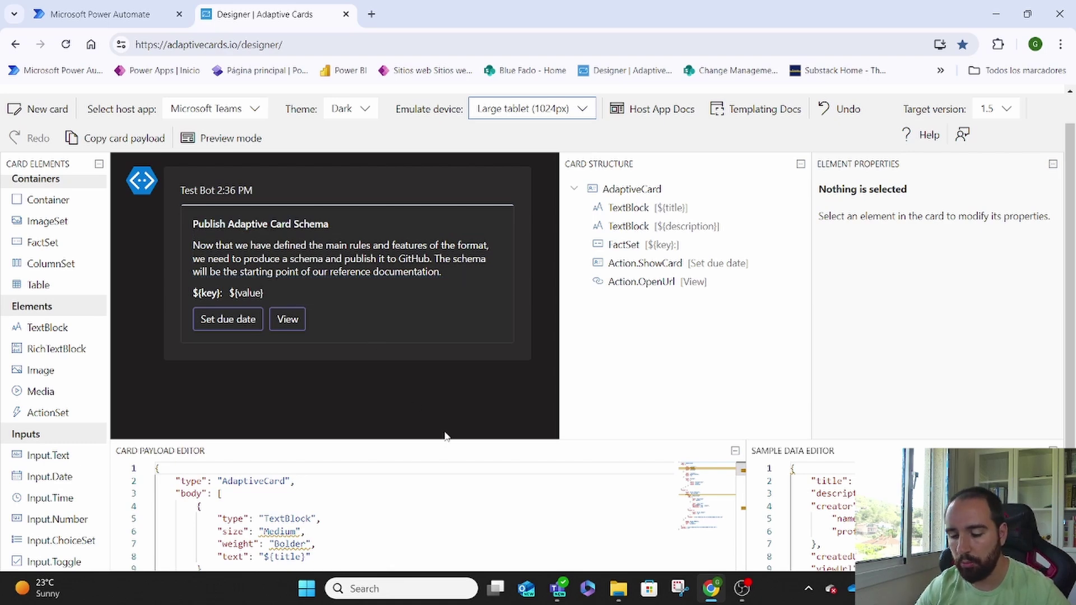
Enlarge the Card Payload Editor, look through the card's JSON and select all of its code.
drag(444, 444, 444, 281)
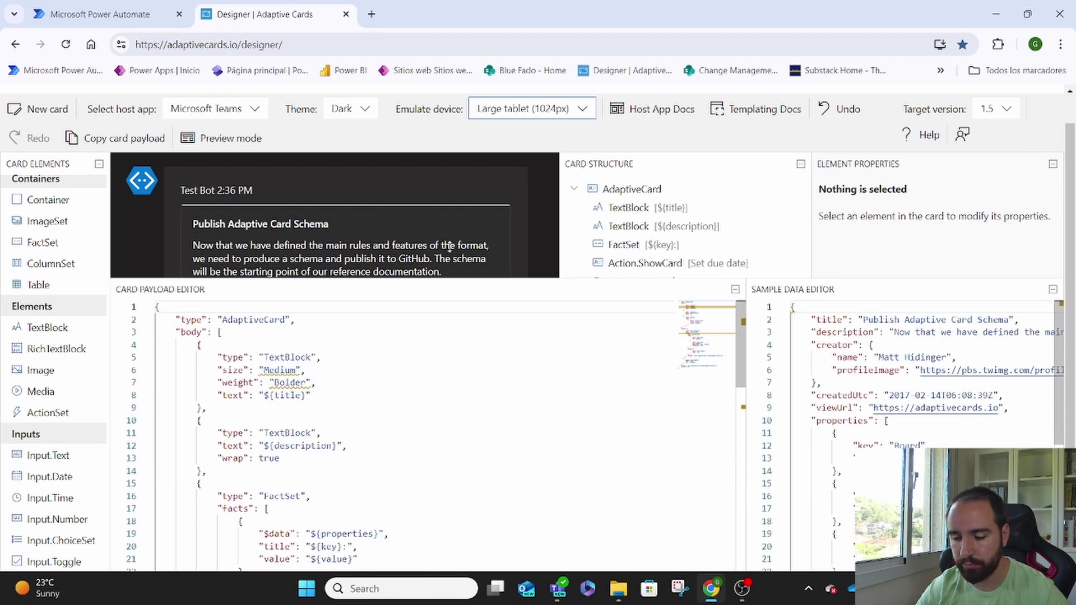
scroll(283, 361, down, 15)
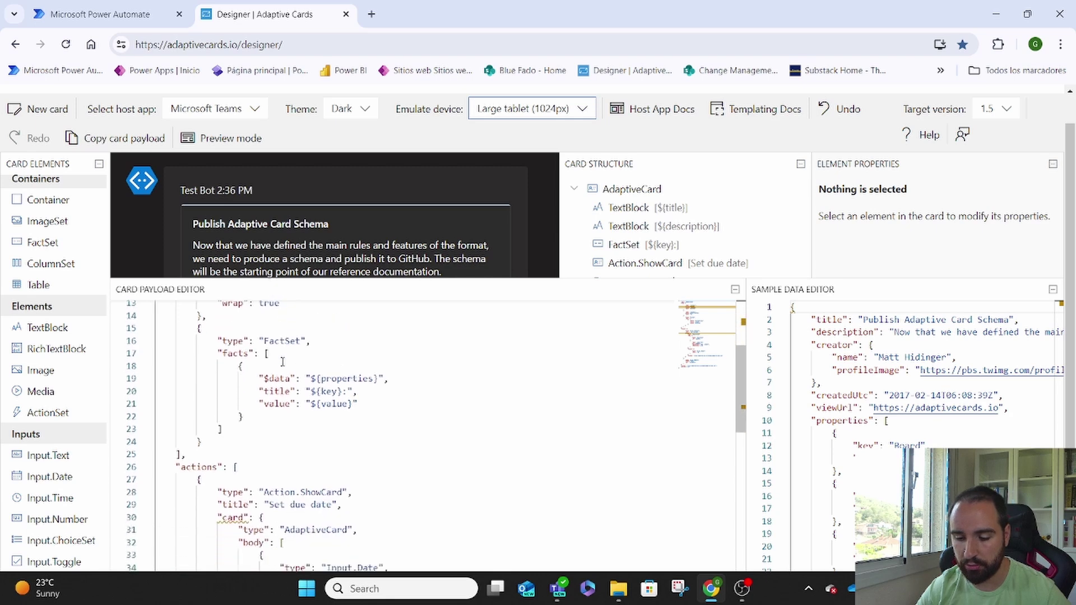
scroll(282, 361, up, 1)
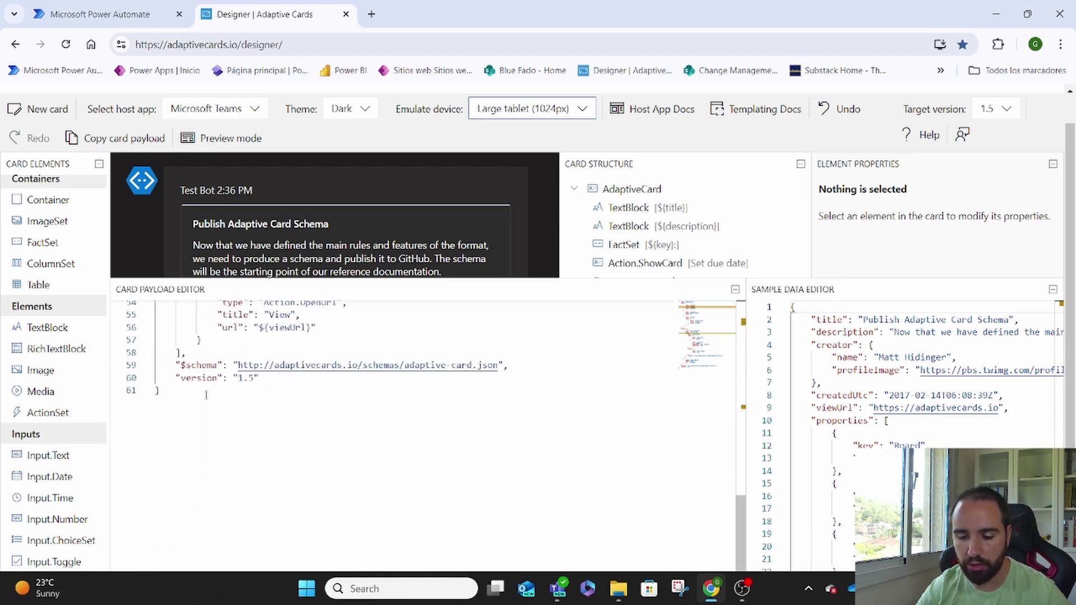
drag(187, 390, 157, 306)
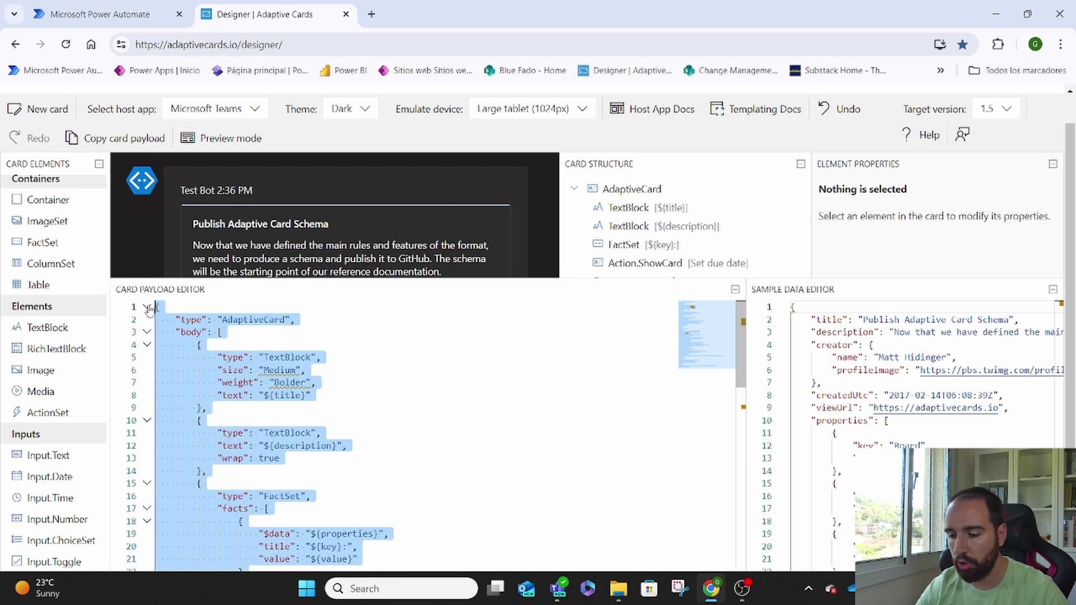
Switch to Power Automate to examine the adaptive card's Message JSON, and return to the Designer to enlarge the card preview area.
click(129, 7)
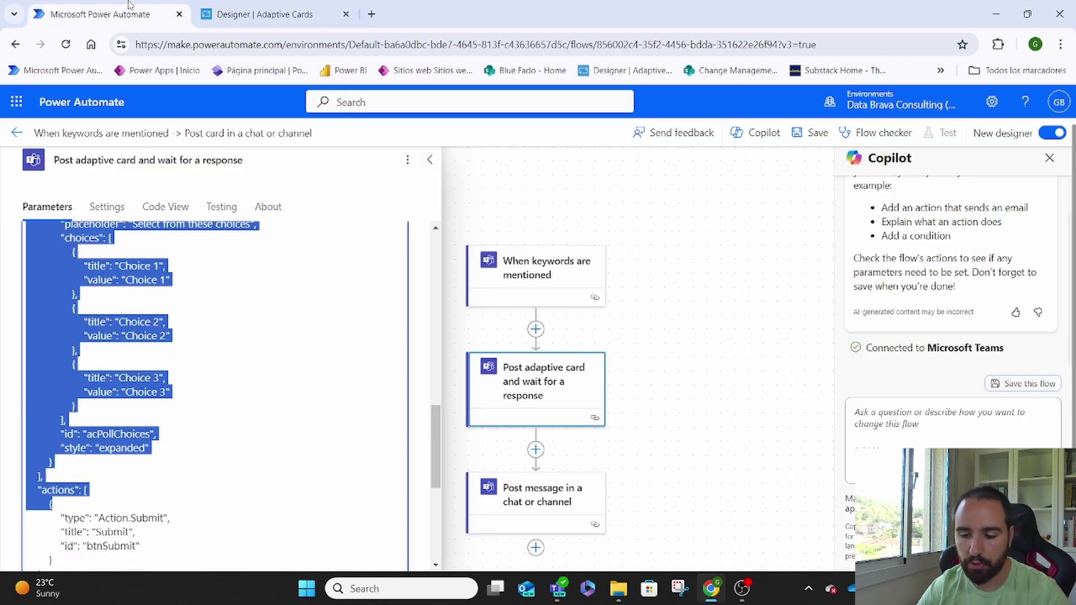
scroll(161, 450, down, 5)
scroll(161, 450, up, 10)
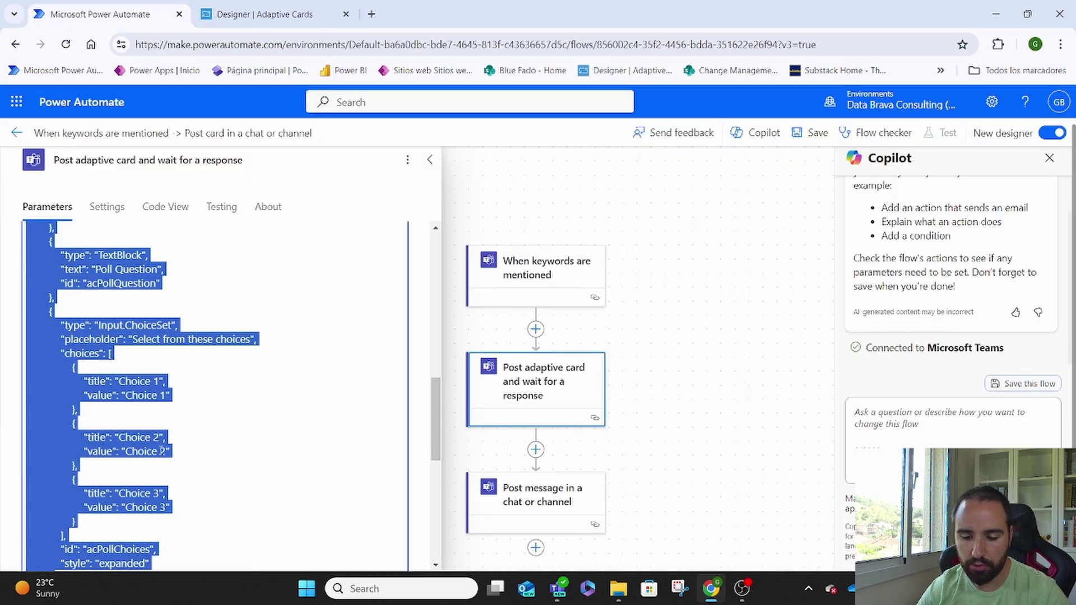
scroll(161, 449, up, 5)
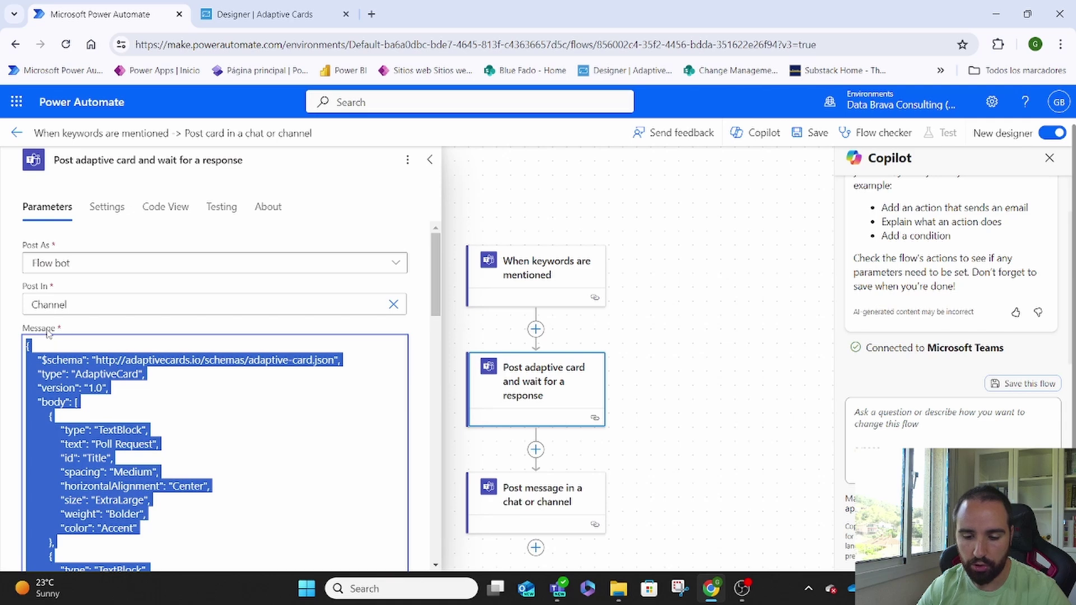
click(276, 13)
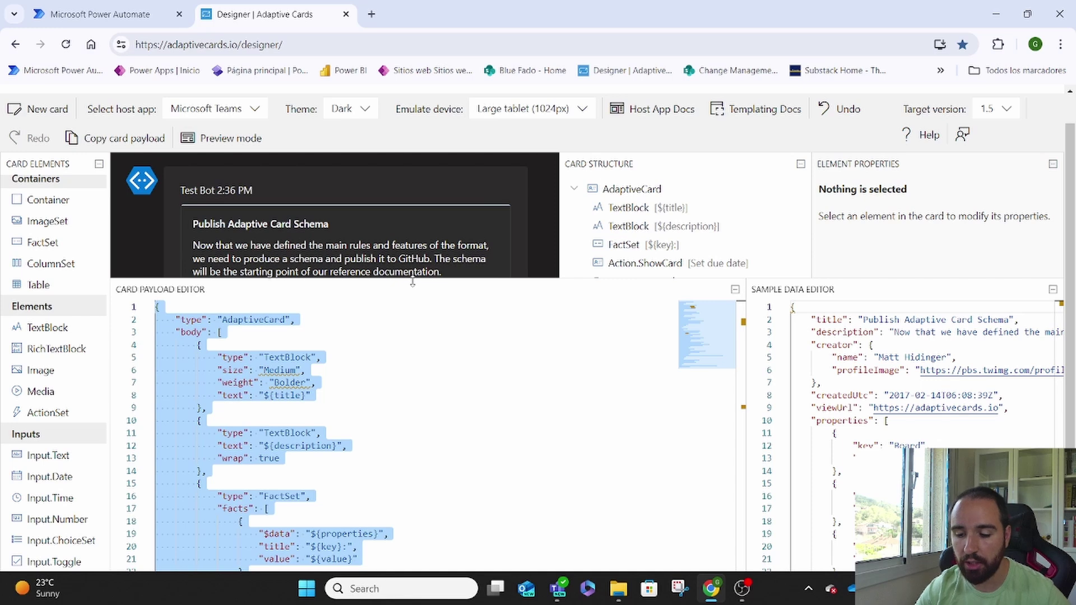
drag(413, 282, 412, 394)
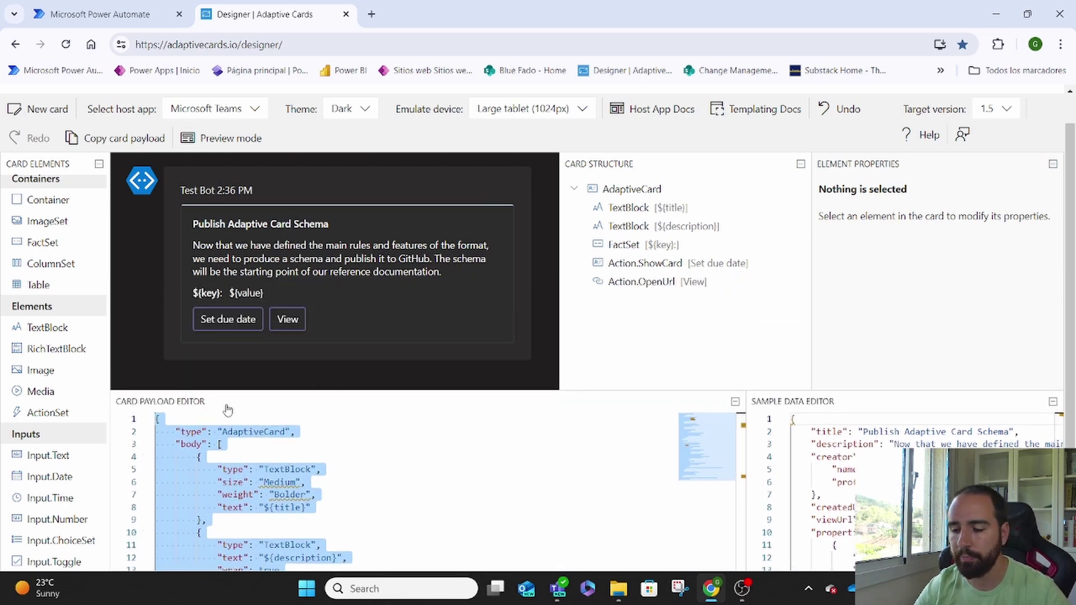
Switch to Power Automate and review the adaptive card action from its Message code down to the team, channel and update message.
click(106, 7)
scroll(196, 424, down, 10)
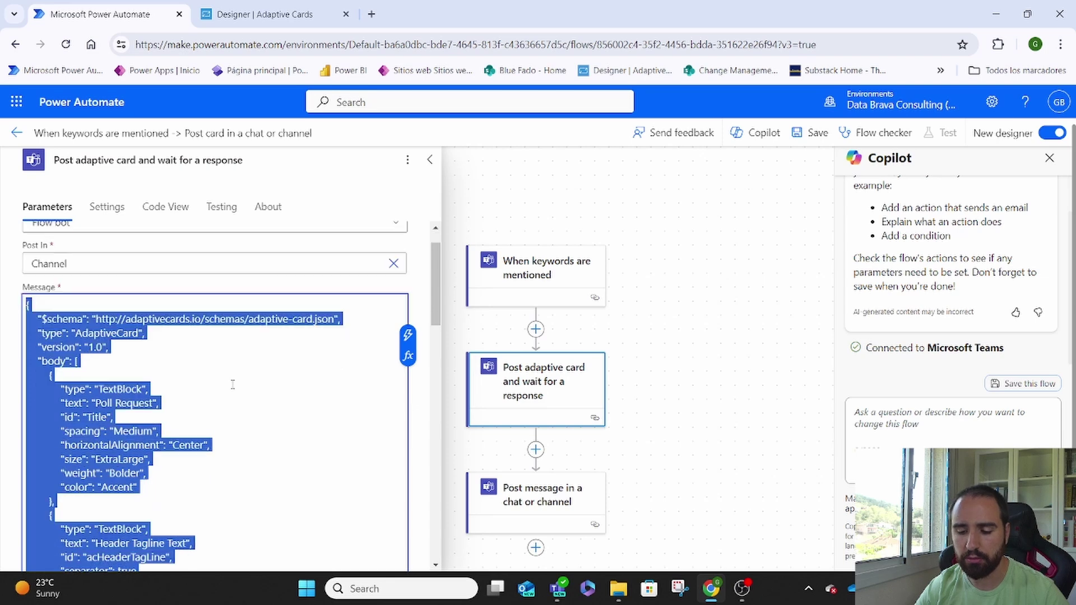
scroll(232, 384, down, 6)
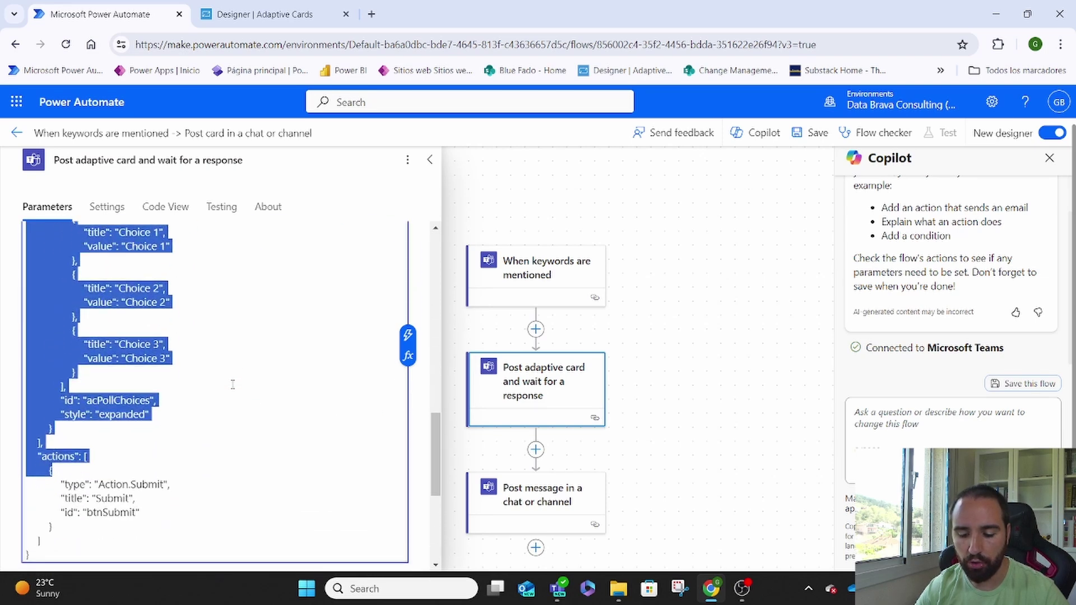
click(223, 374)
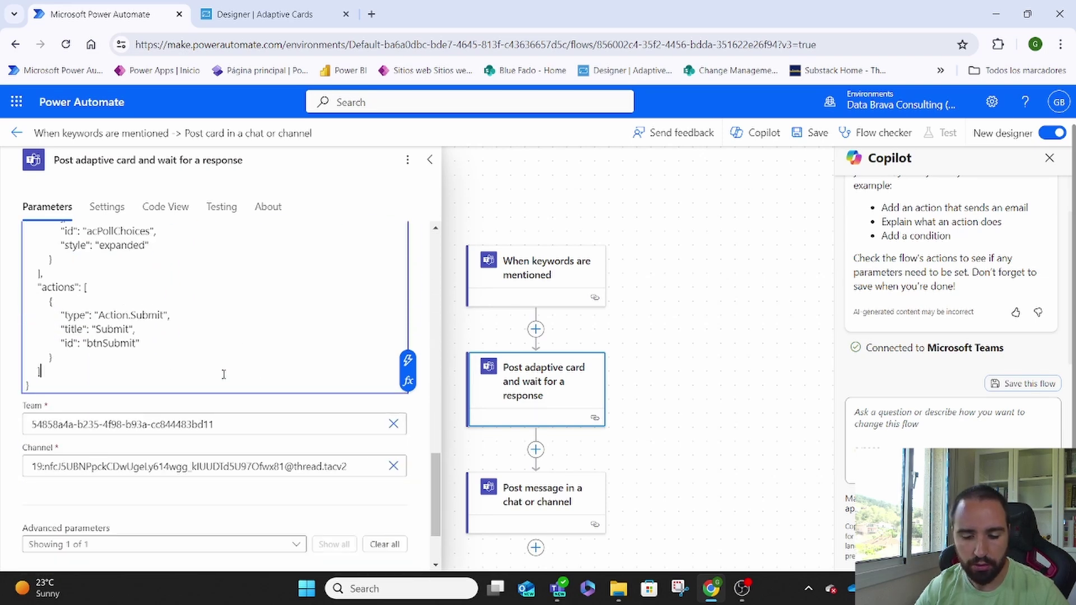
scroll(224, 374, down, 2)
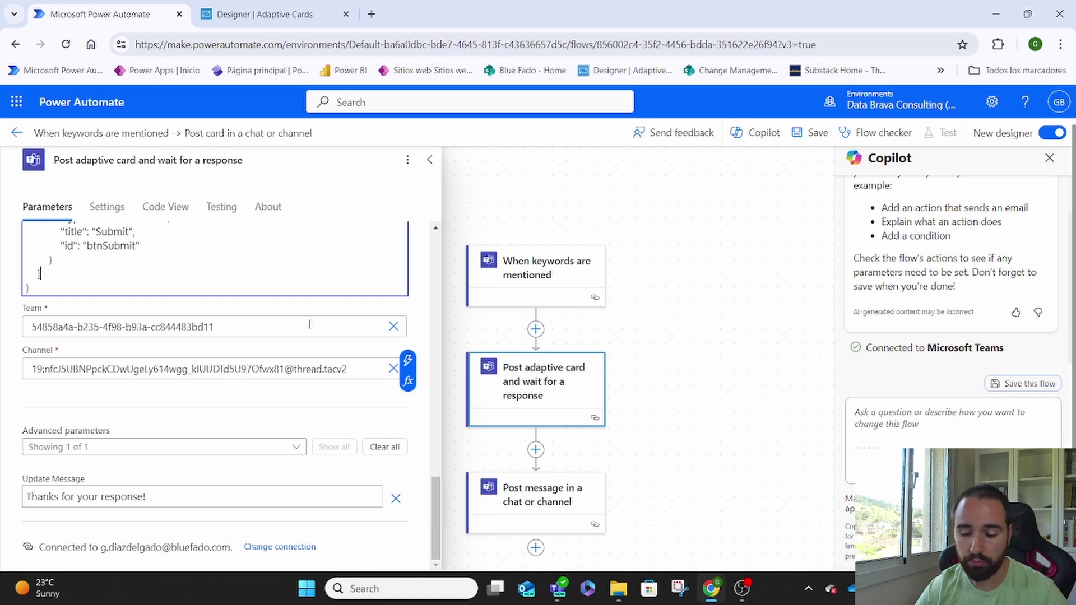
View the whole flow, and inspect the parameters of the adaptive card action and the action that posts a message in a channel.
click(669, 284)
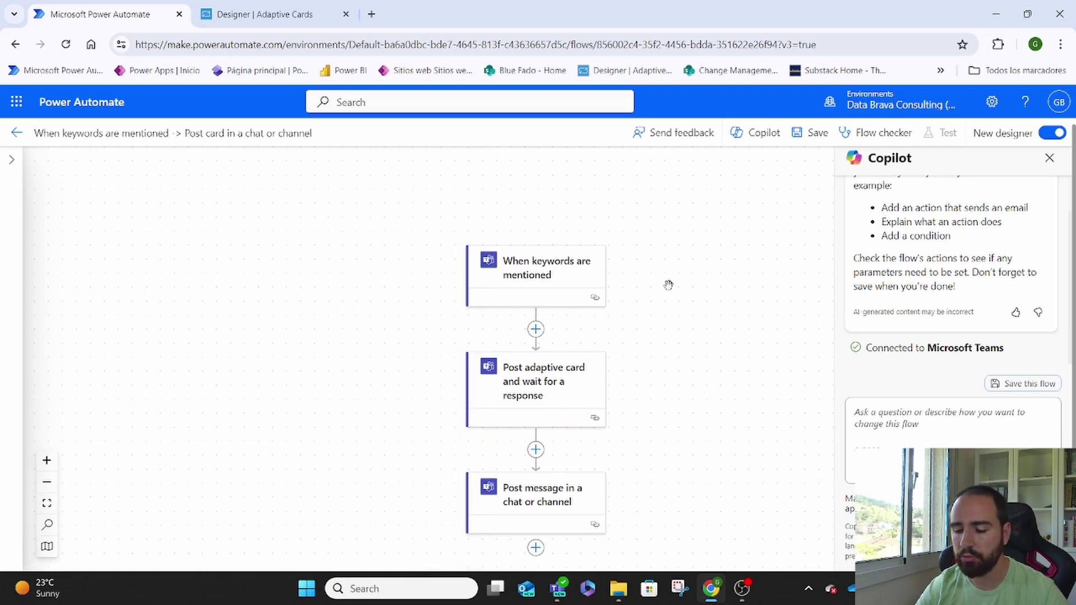
scroll(689, 247, down, 2)
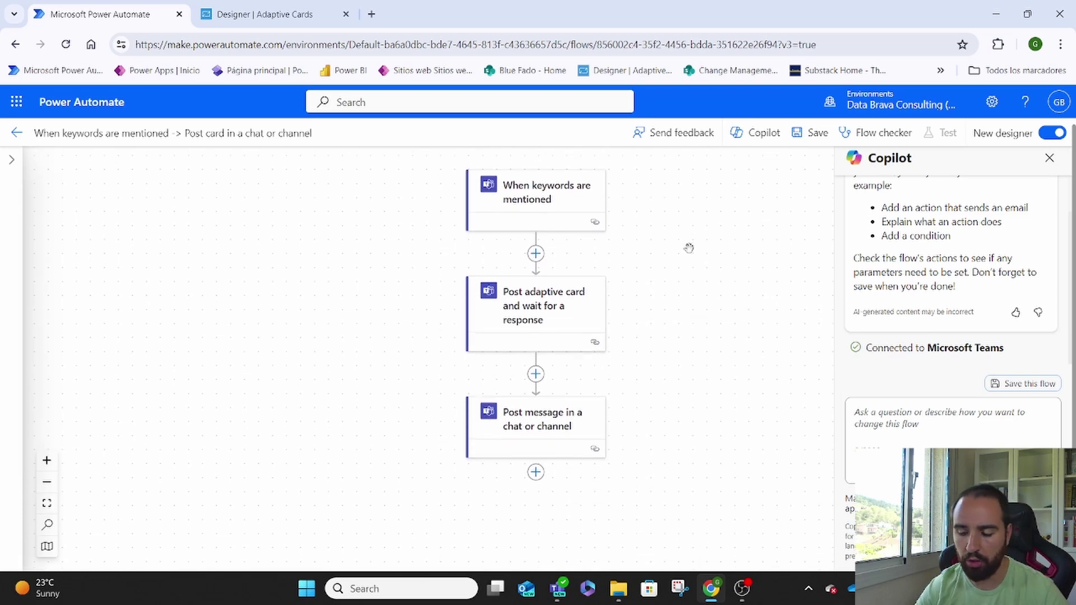
click(543, 314)
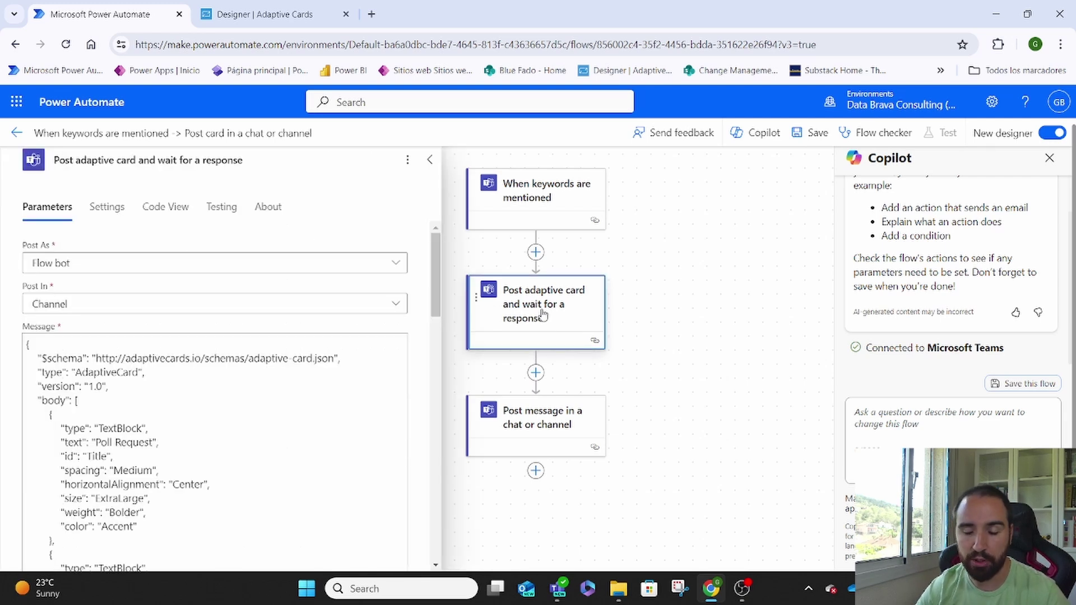
click(552, 432)
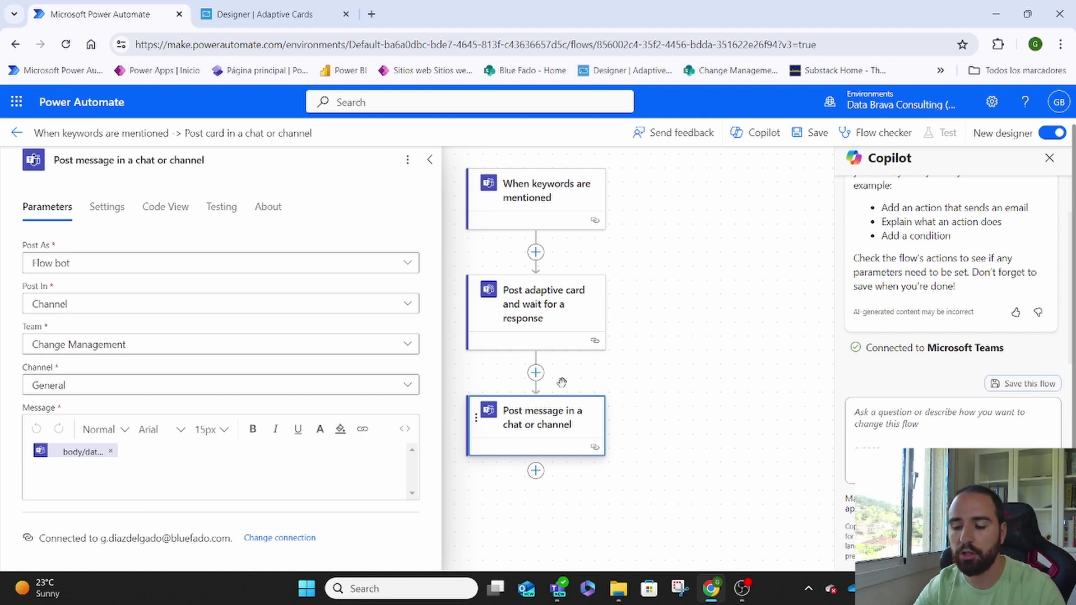
click(548, 308)
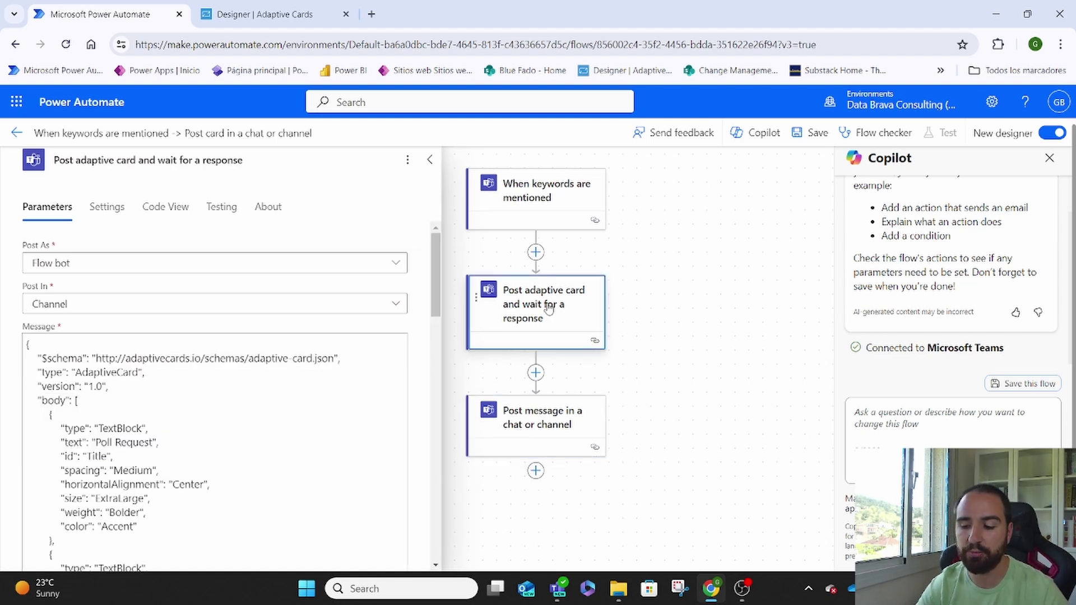